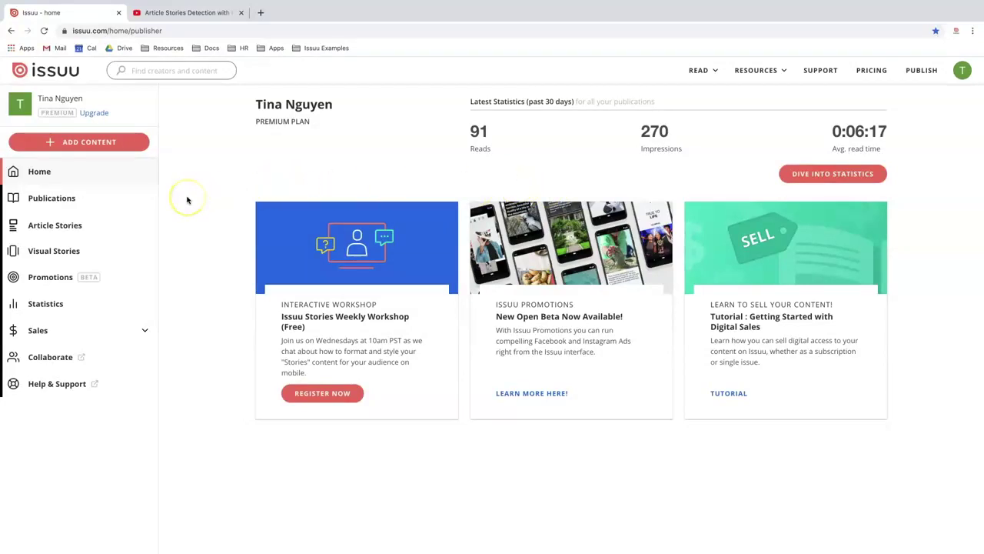
# - Open the Westeros High School publication's details and settings from Publications
pyautogui.click(131, 199)
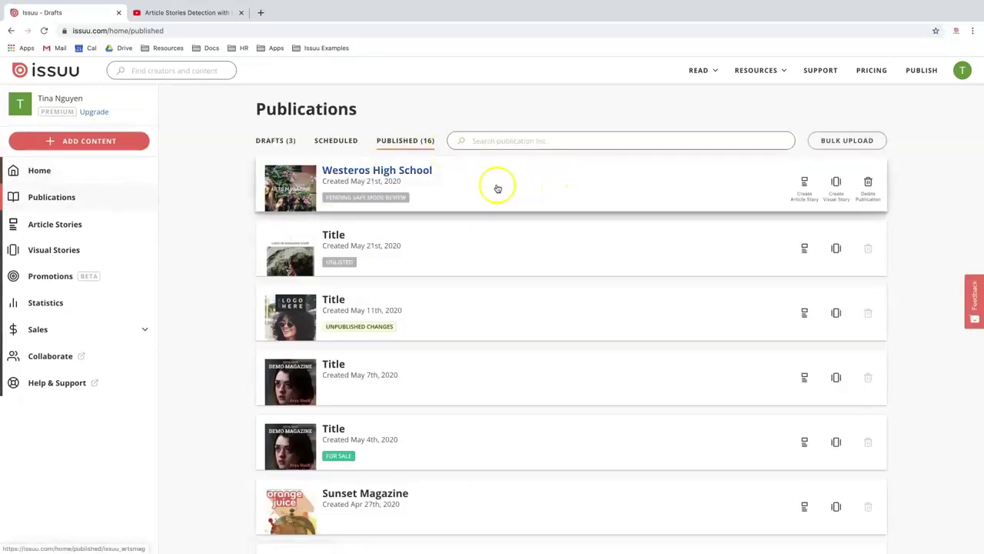
pyautogui.click(469, 189)
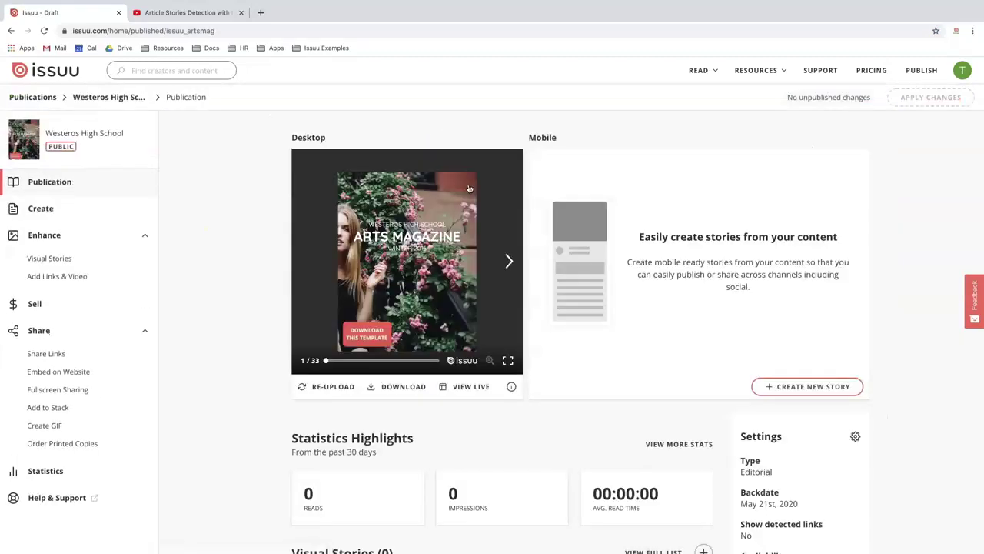
pyautogui.click(229, 215)
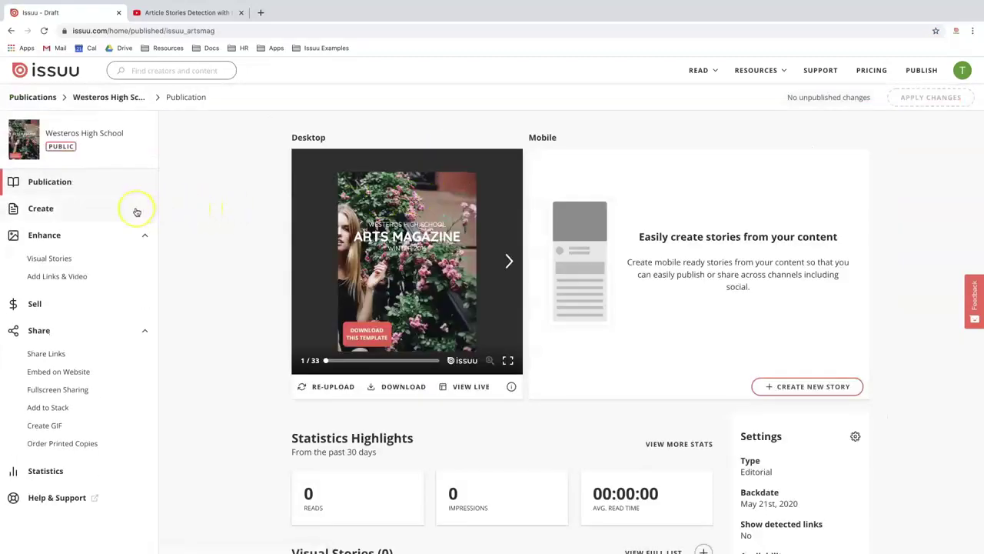
pyautogui.click(135, 209)
pyautogui.click(229, 265)
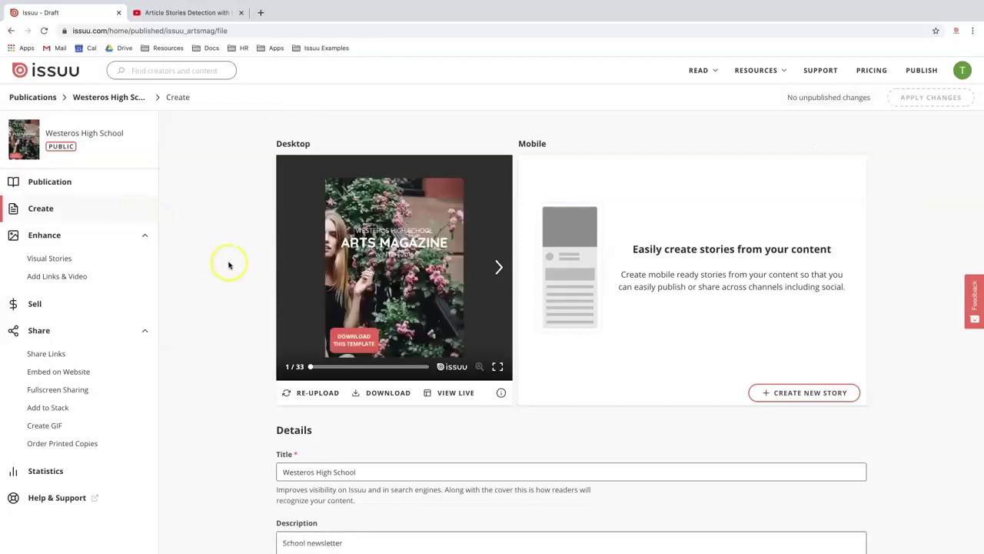
# - Check Allow downloads in Settings and apply the change so it goes live
pyautogui.scroll(-5, 228, 265)
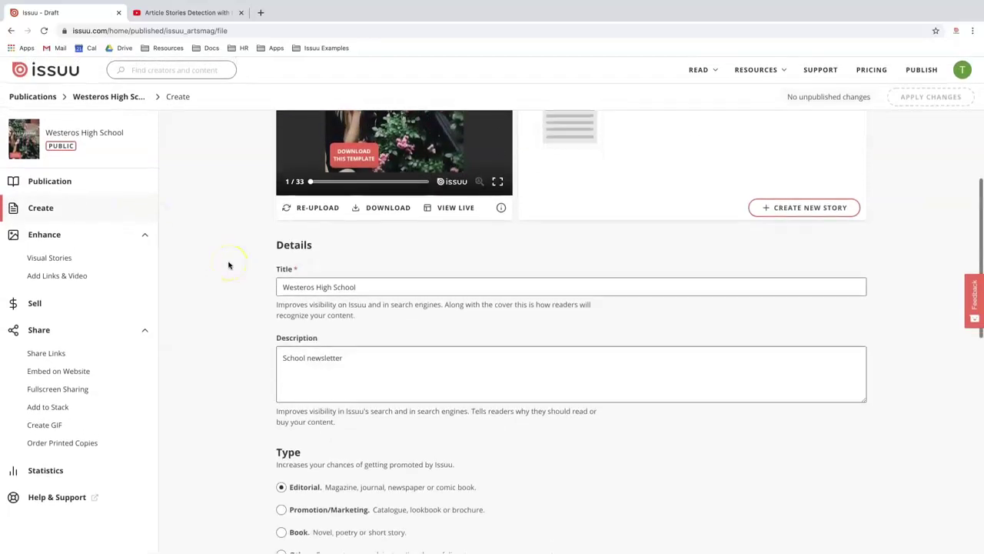
pyautogui.scroll(-6, 229, 265)
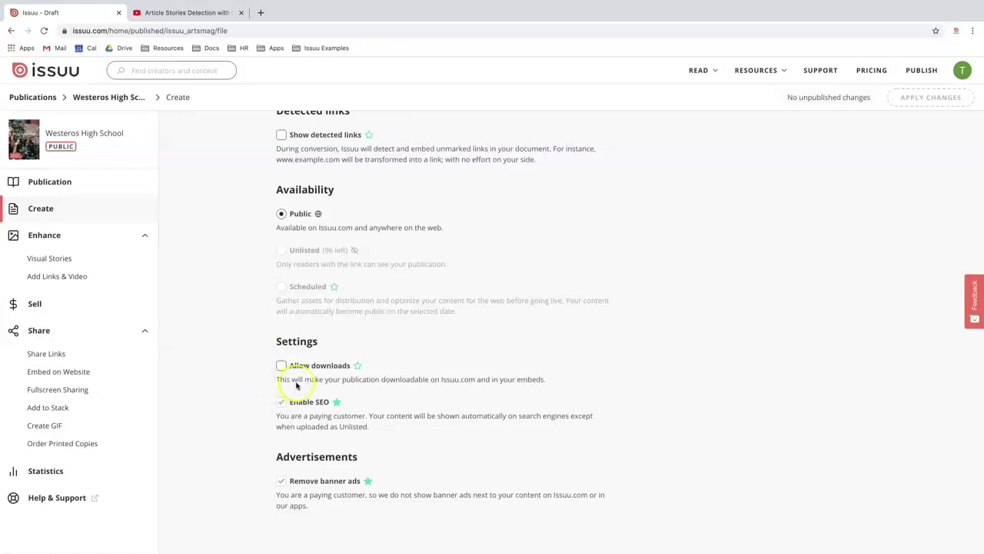
pyautogui.click(281, 367)
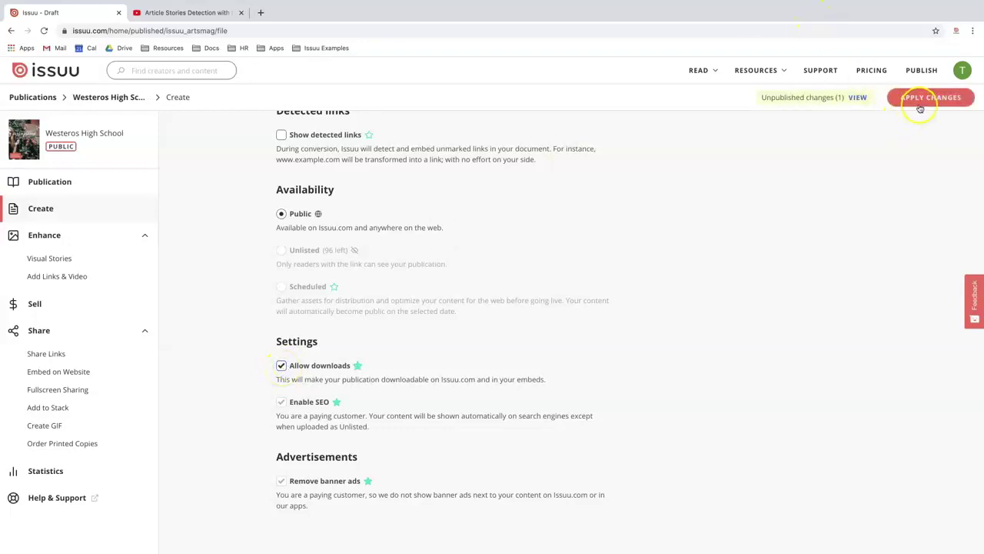
pyautogui.click(920, 103)
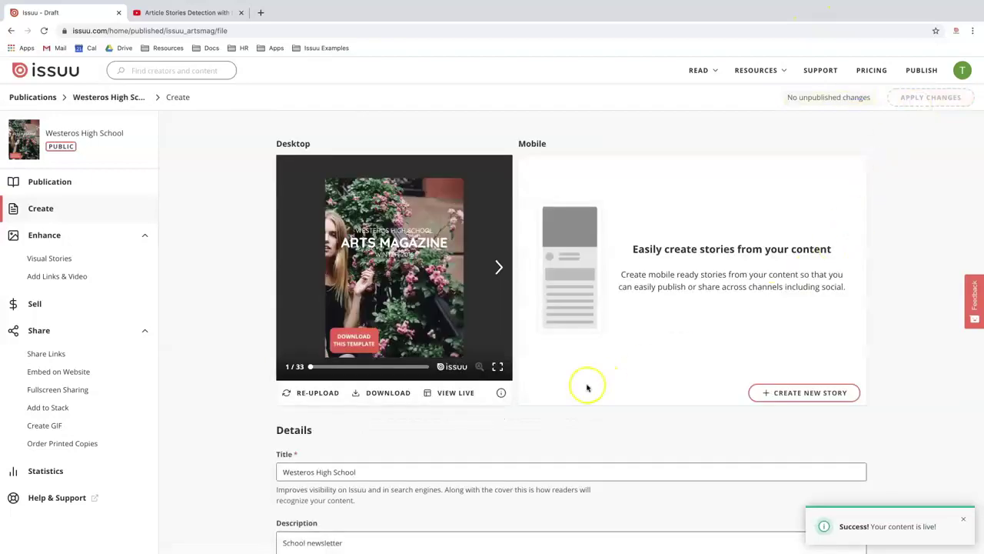
# - Open the live Westeros High School reader in a new tab and download the Arts Magazine PDF
pyautogui.click(441, 393)
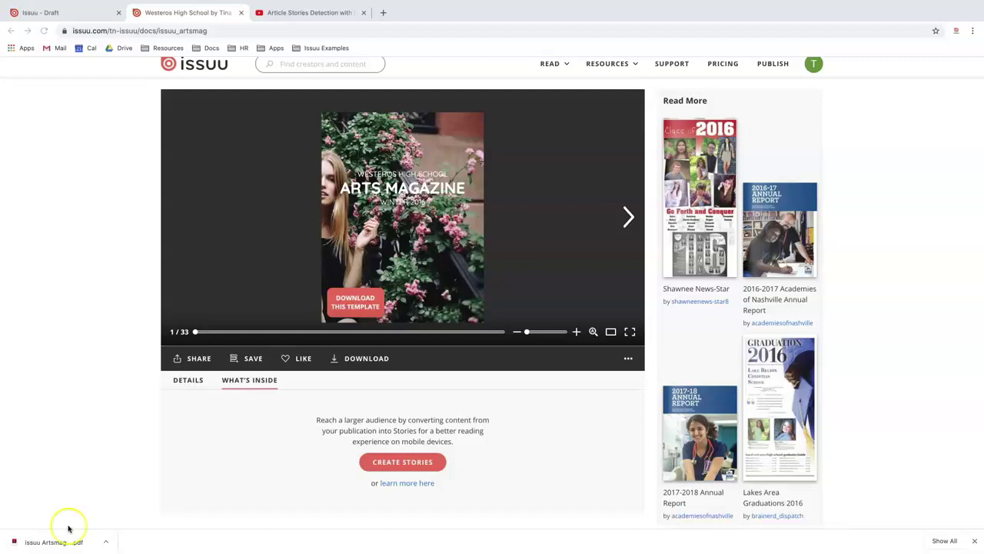
pyautogui.scroll(1, 121, 433)
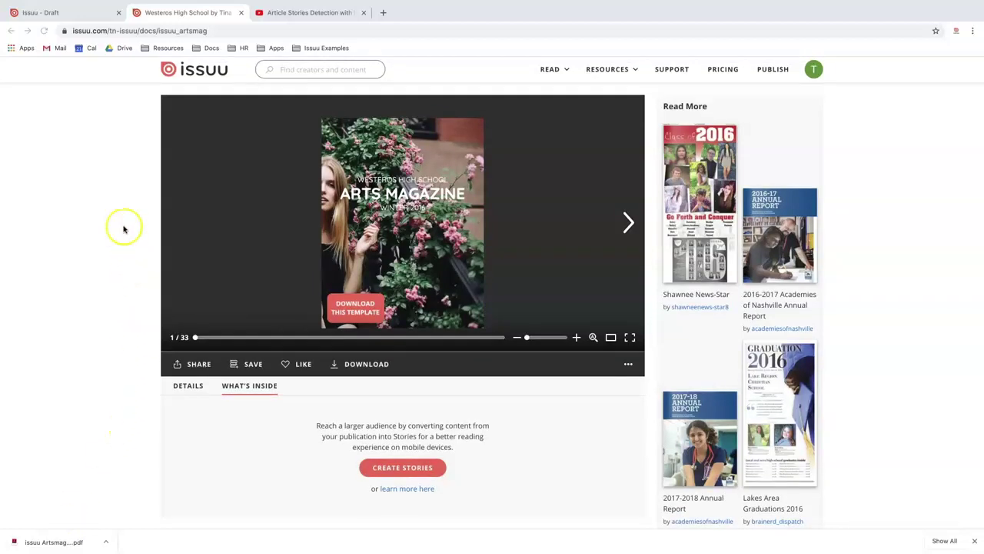
# - Back in the draft, open Add Links & Video on the page 6–7 spread with Zoom in on
pyautogui.click(100, 15)
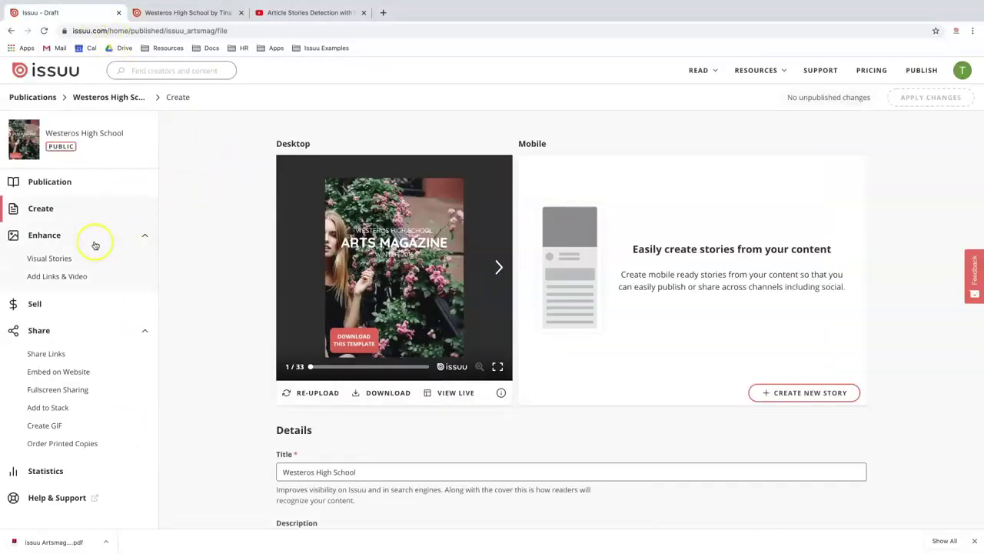
pyautogui.click(47, 277)
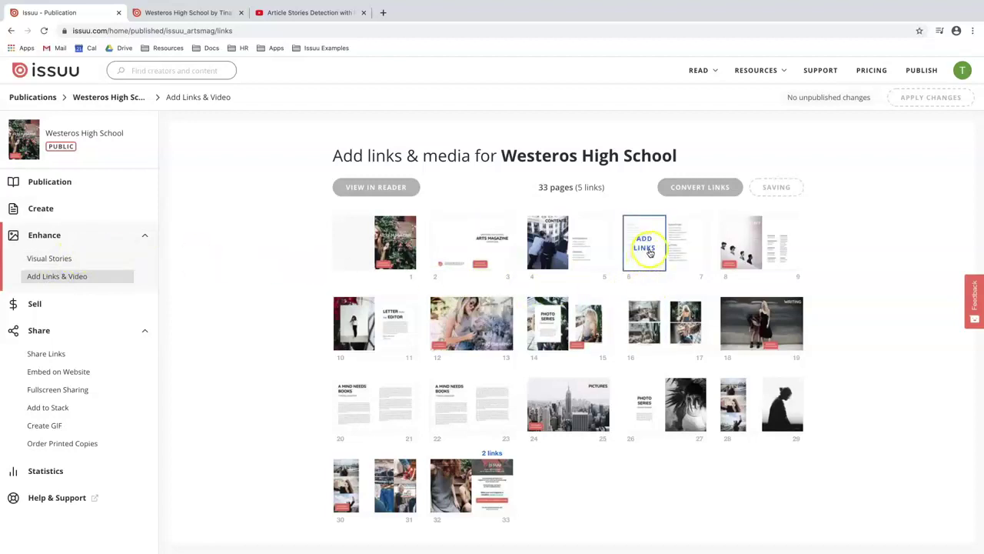
pyautogui.click(648, 251)
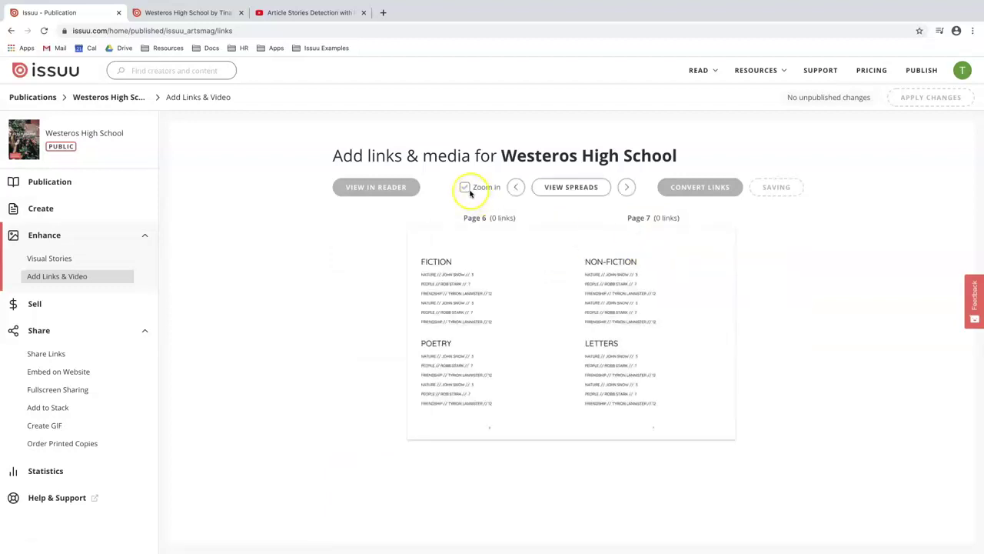
pyautogui.click(466, 188)
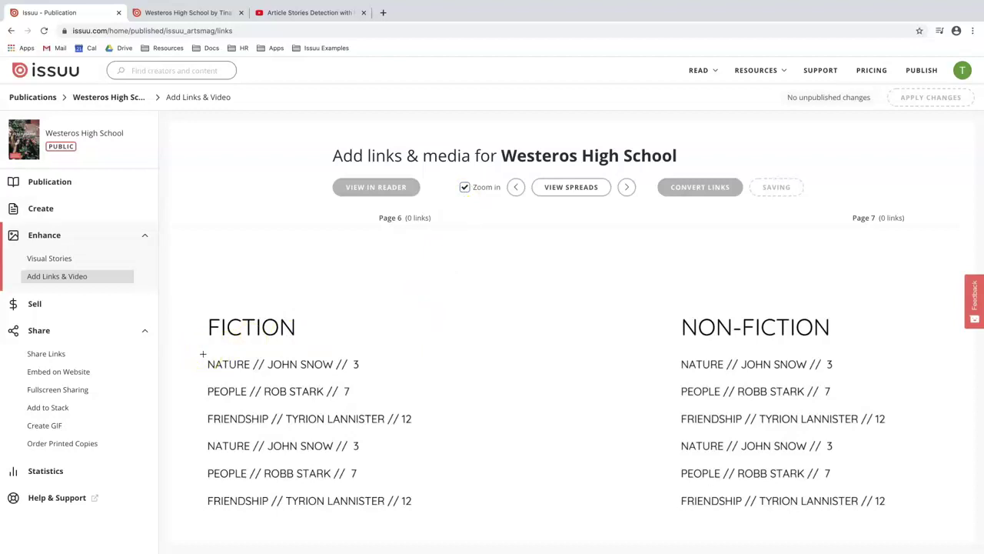
pyautogui.moveTo(203, 354); pyautogui.dragTo(374, 373)
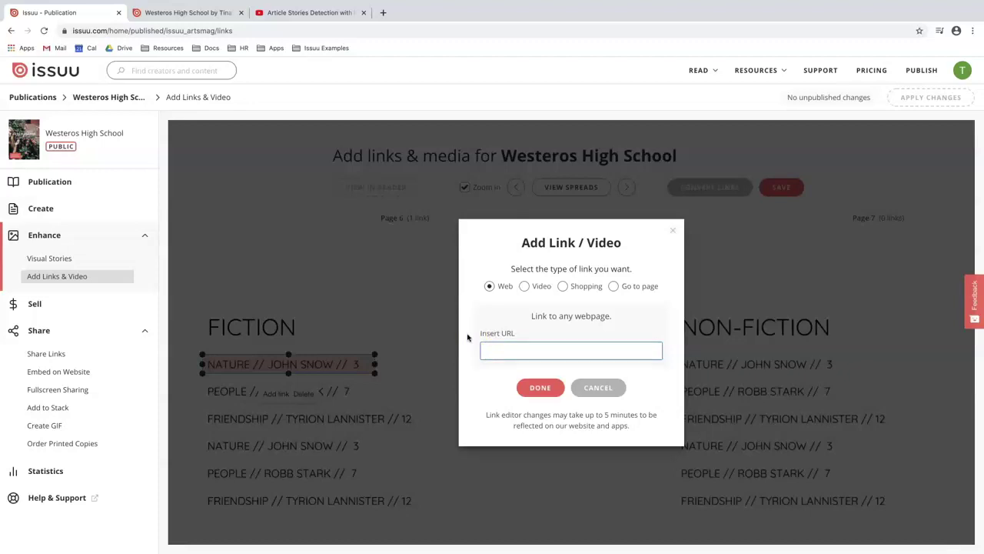
pyautogui.click(534, 351)
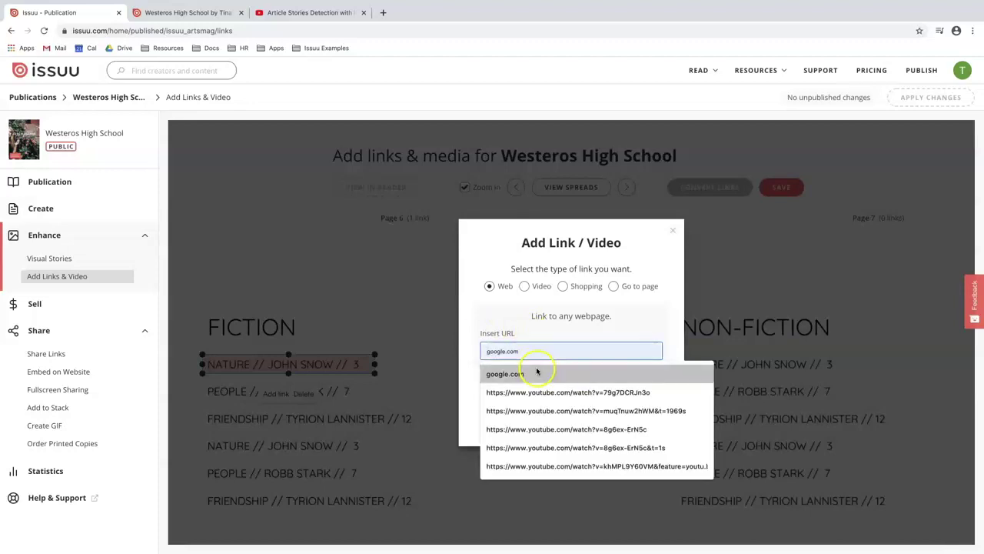
pyautogui.click(537, 371)
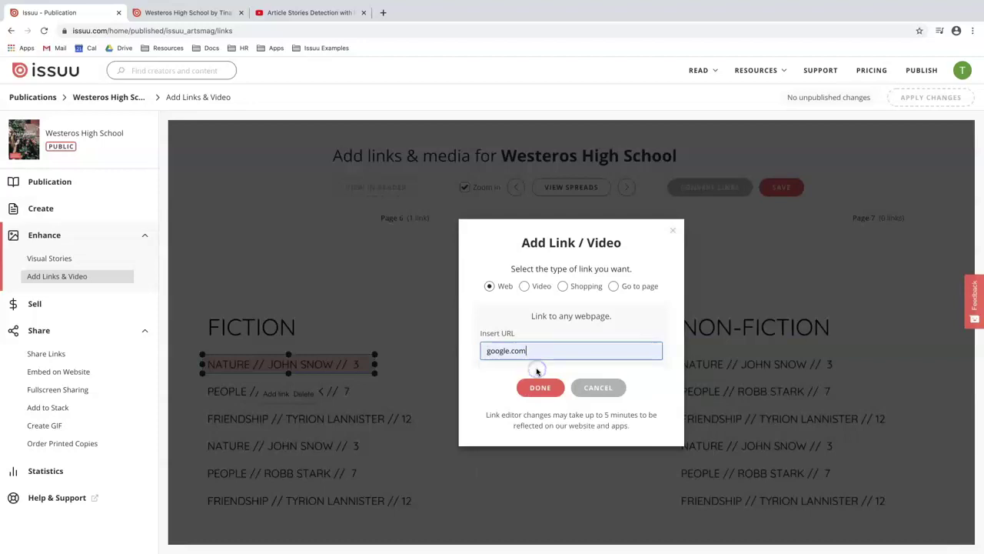
pyautogui.click(521, 374)
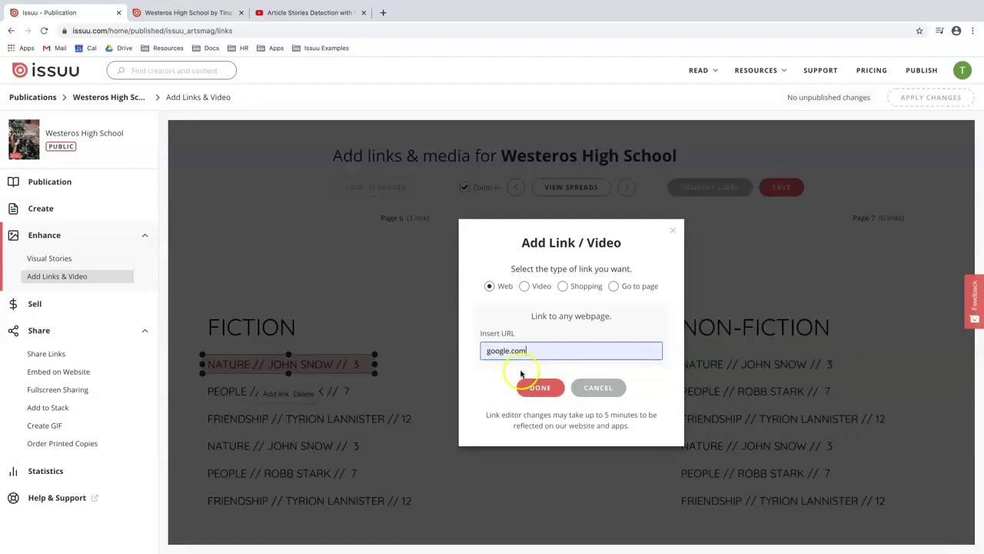
pyautogui.click(509, 373)
pyautogui.click(542, 389)
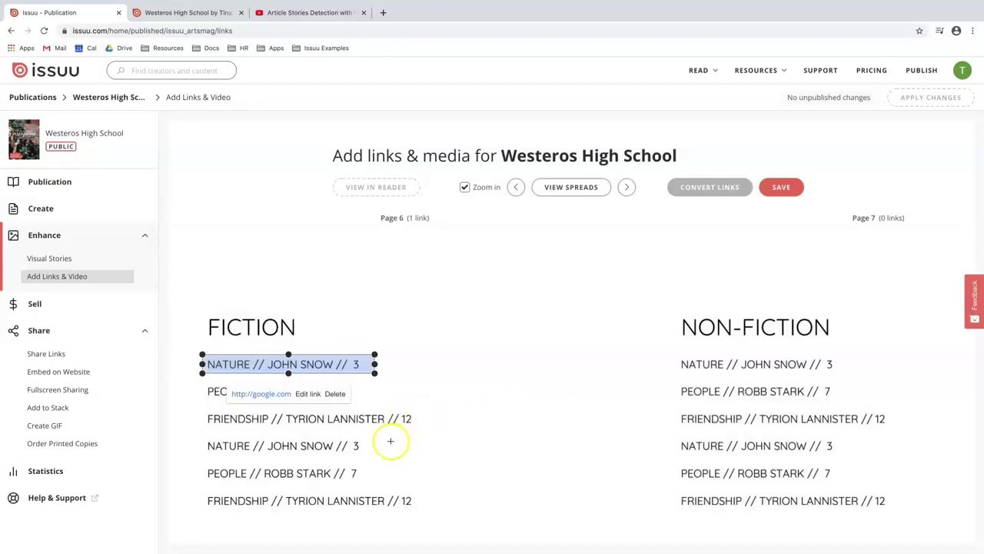
# - Add a link box over the second Nature // John Snow // 3 entry that goes to page 3
pyautogui.click(204, 436)
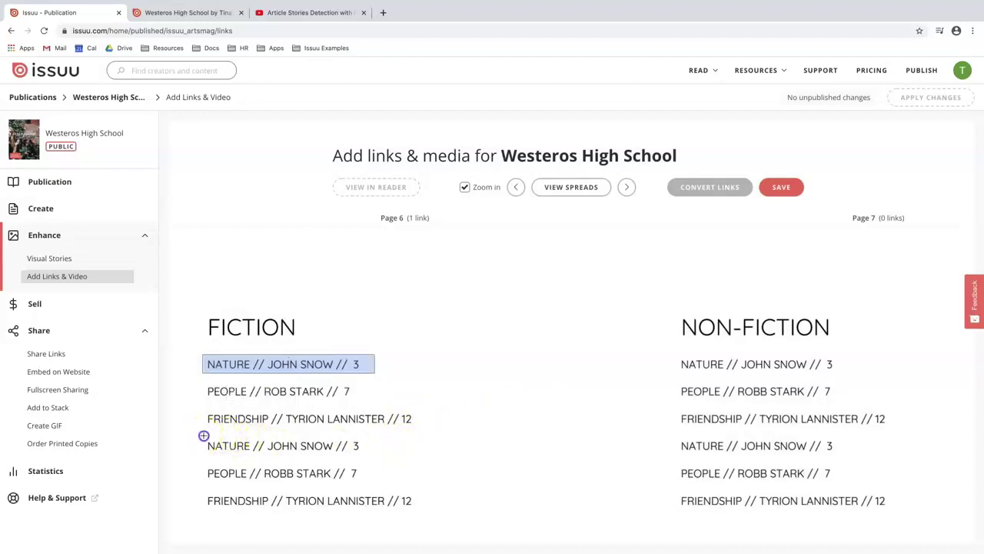
pyautogui.moveTo(204, 439); pyautogui.dragTo(371, 454)
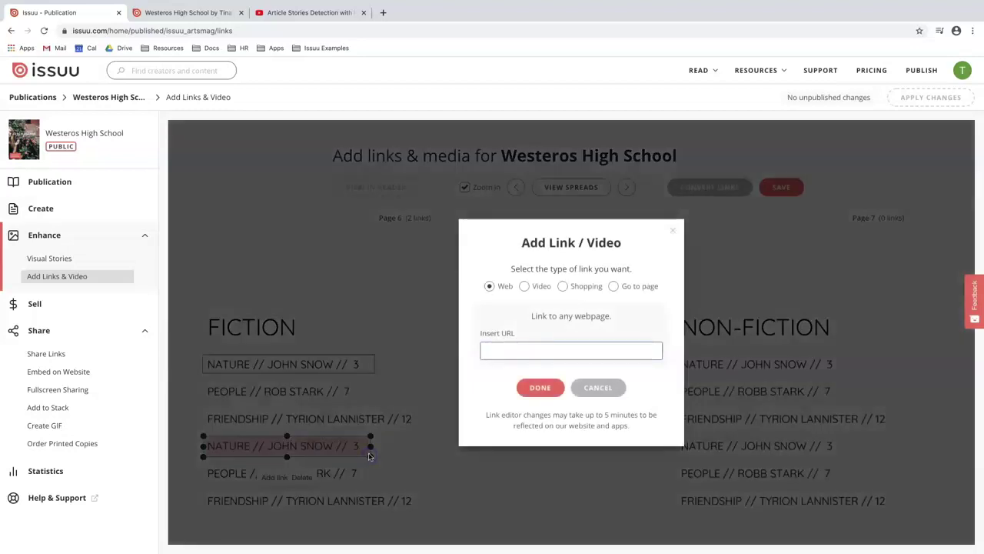
pyautogui.click(613, 286)
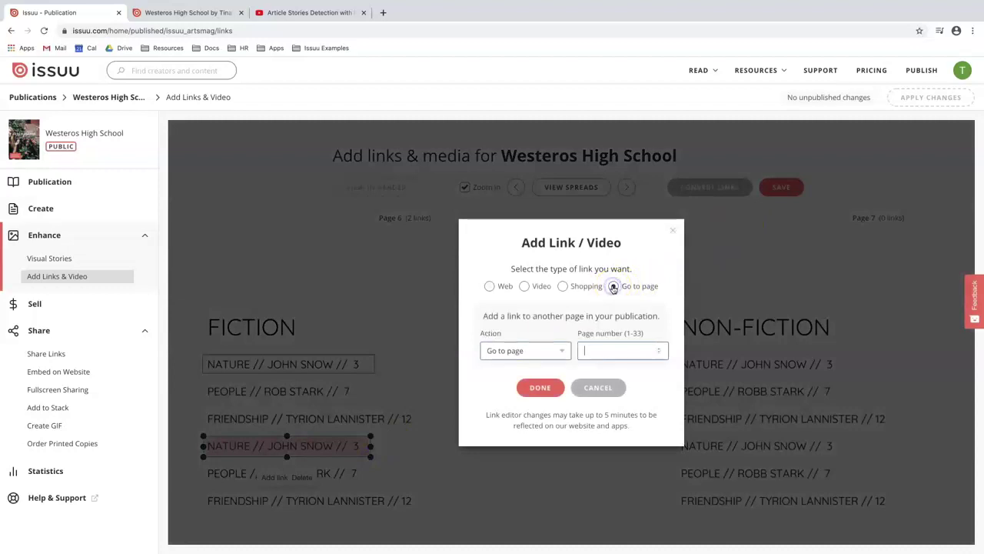
pyautogui.click(586, 348)
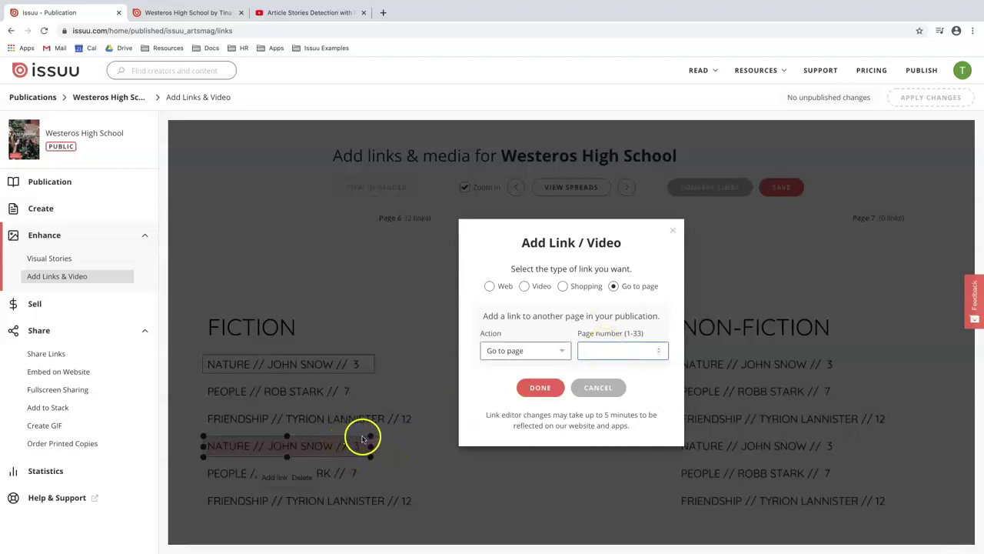
pyautogui.write('3')
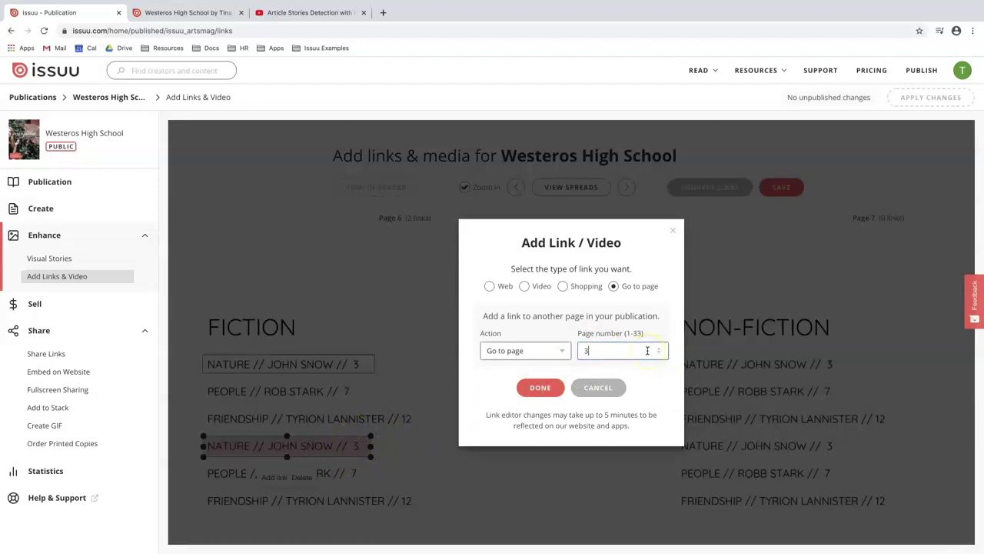
pyautogui.click(529, 389)
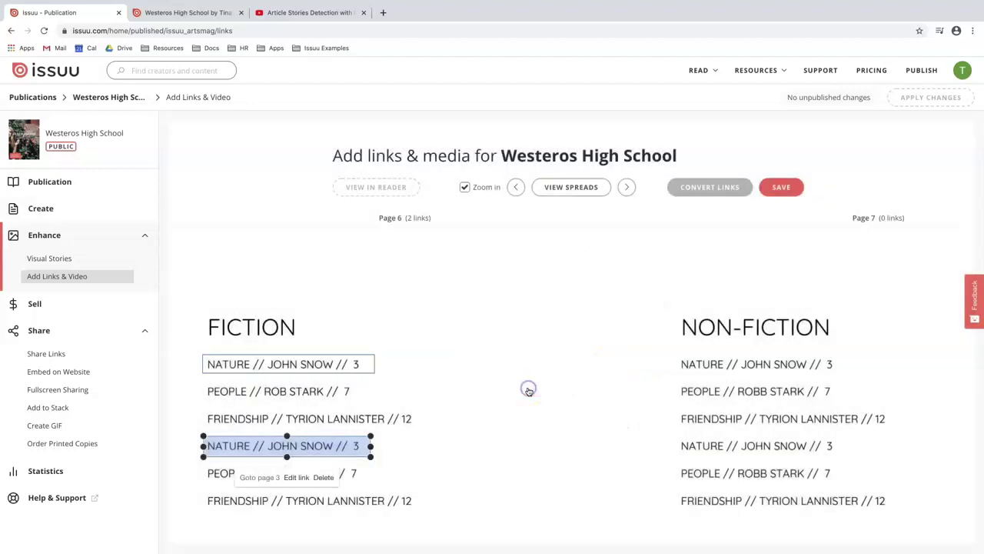
# - Draw a Video link over page 7's Non-Fiction column and copy the Article Stories Detection YouTube URL
pyautogui.click(654, 290)
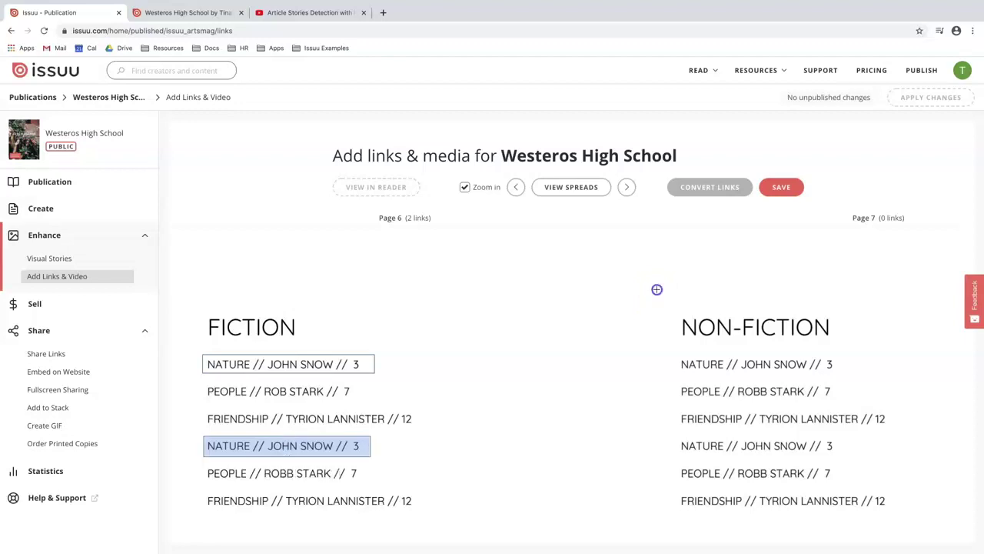
pyautogui.moveTo(656, 290); pyautogui.dragTo(939, 530)
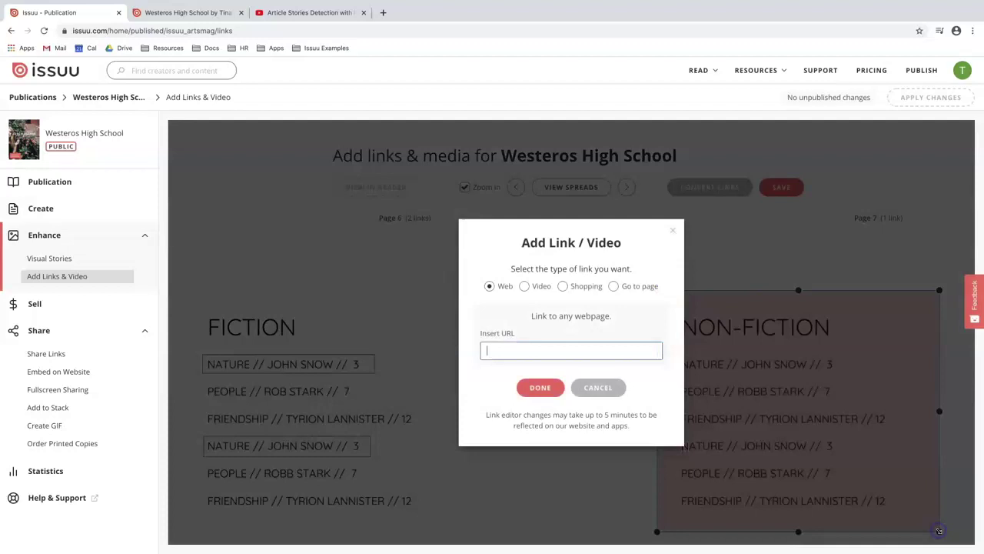
pyautogui.click(555, 286)
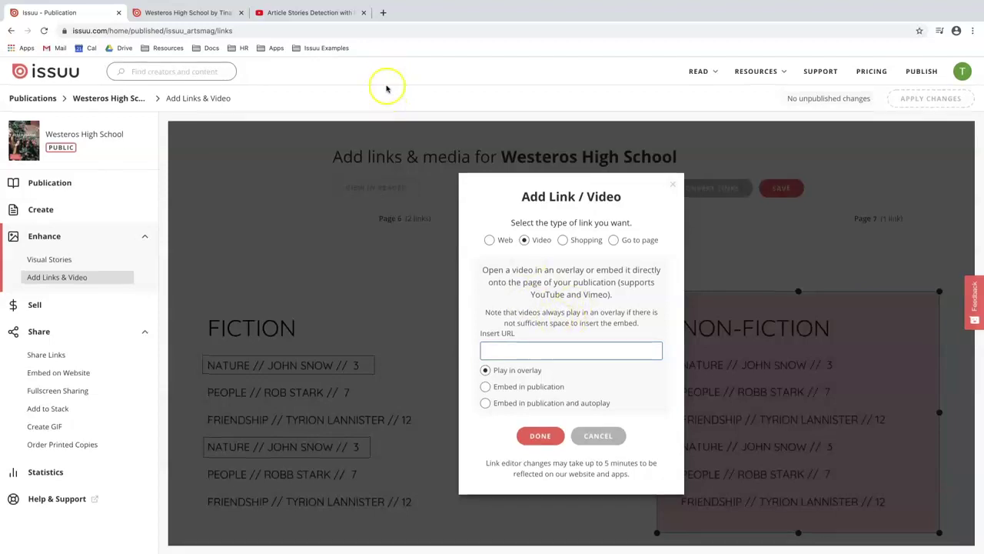
pyautogui.click(337, 14)
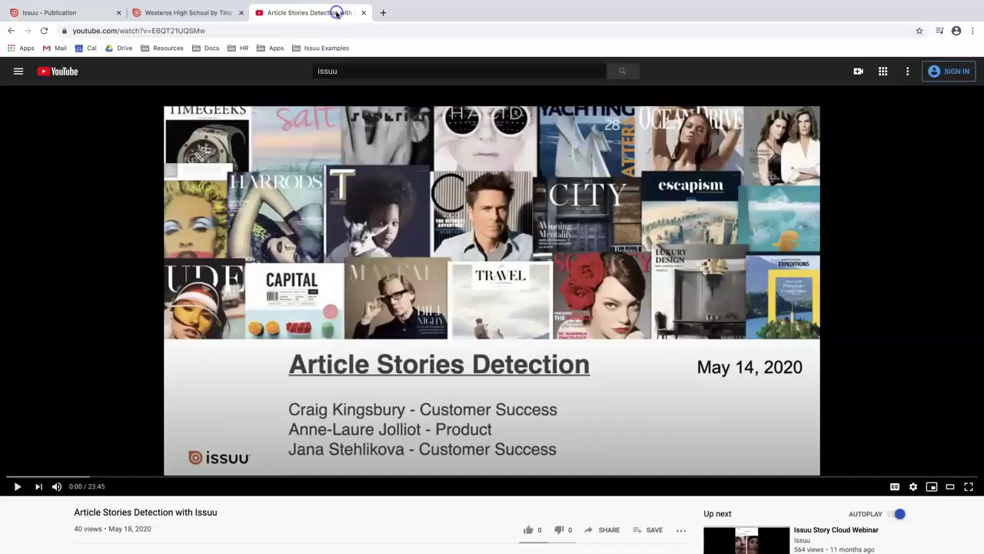
pyautogui.click(339, 31)
pyautogui.hotkey('ctrl', 'c')
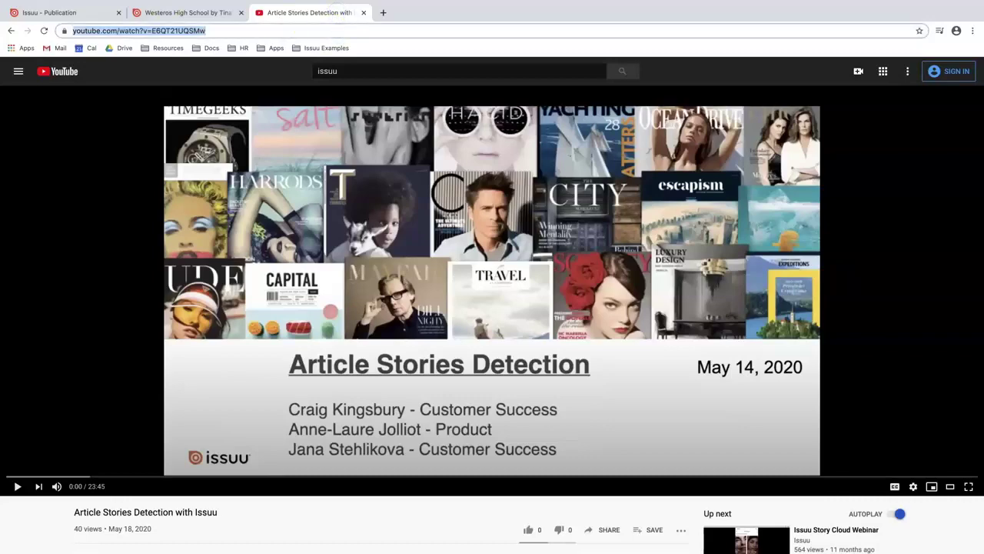
pyautogui.click(31, 11)
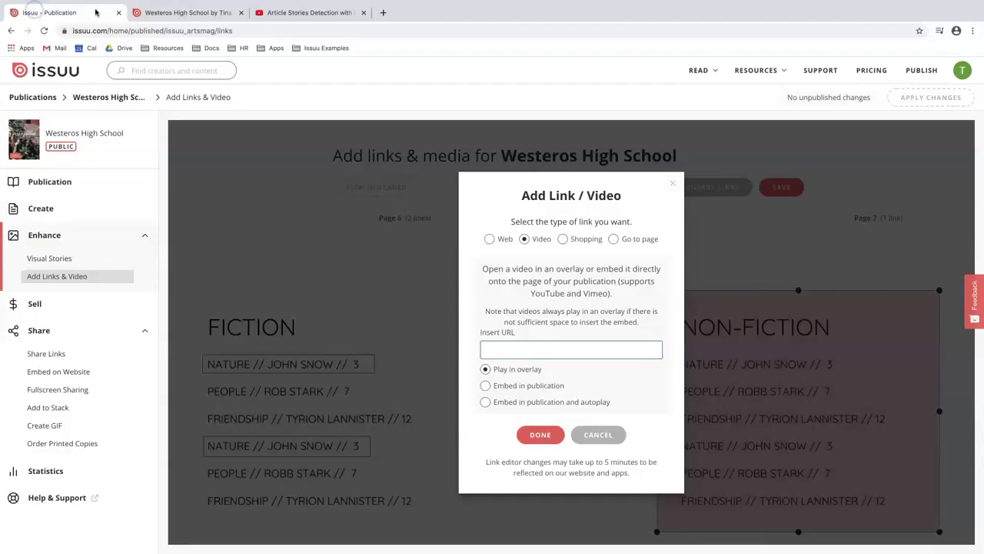
# - Paste the YouTube address as the video URL, keep Play in overlay, and confirm the link
pyautogui.click(537, 346)
pyautogui.hotkey('ctrl', 'v')
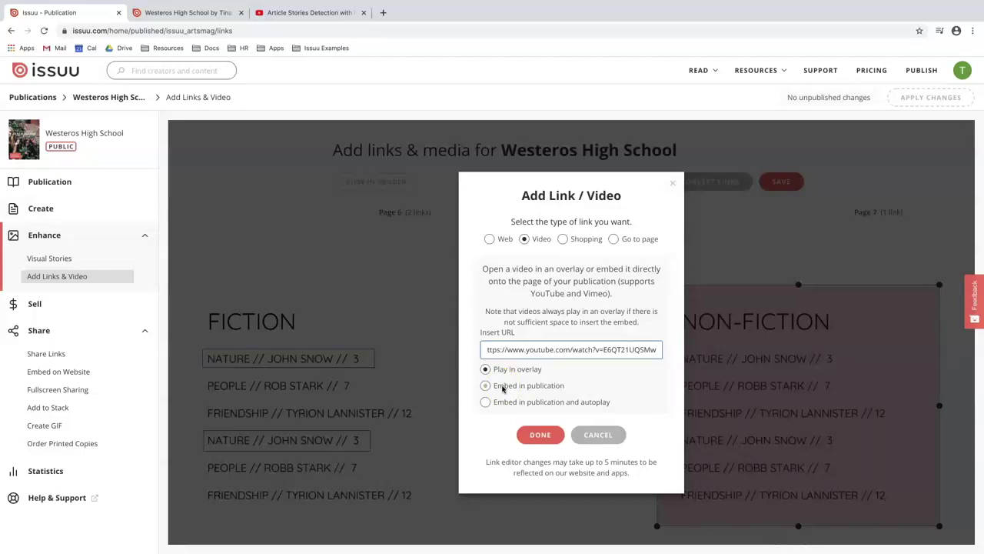
pyautogui.click(486, 402)
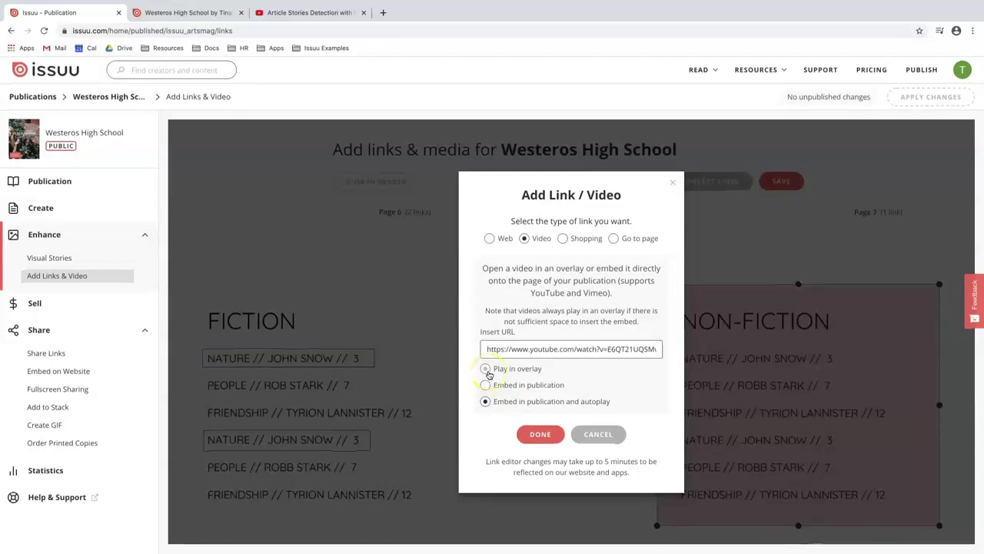
pyautogui.click(487, 370)
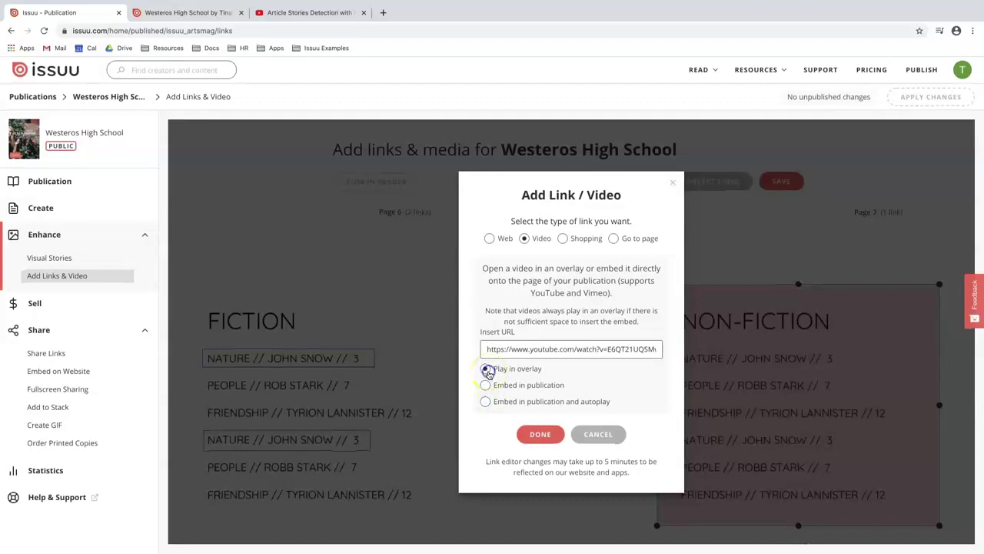
pyautogui.click(539, 435)
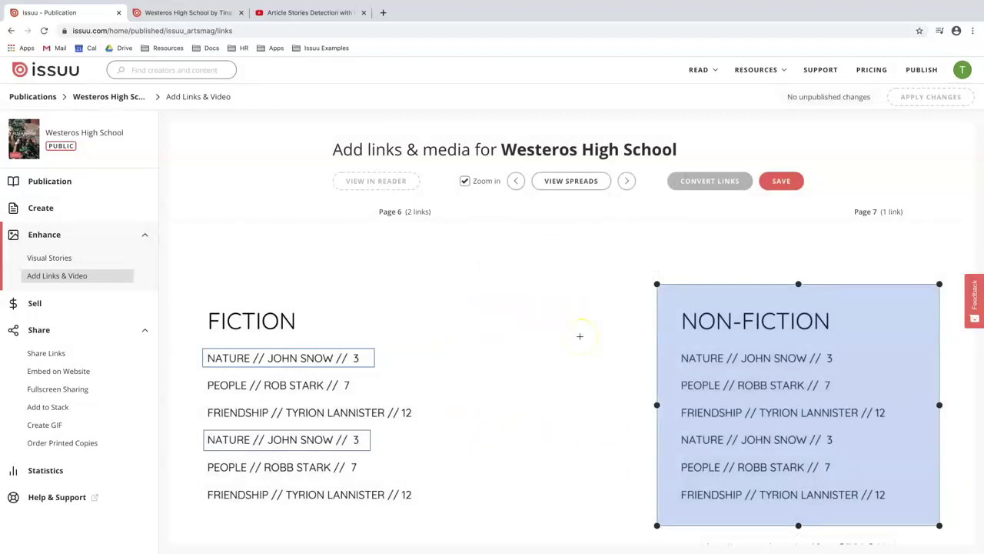
# - Save the new page links and view the publication in the reader
pyautogui.click(781, 187)
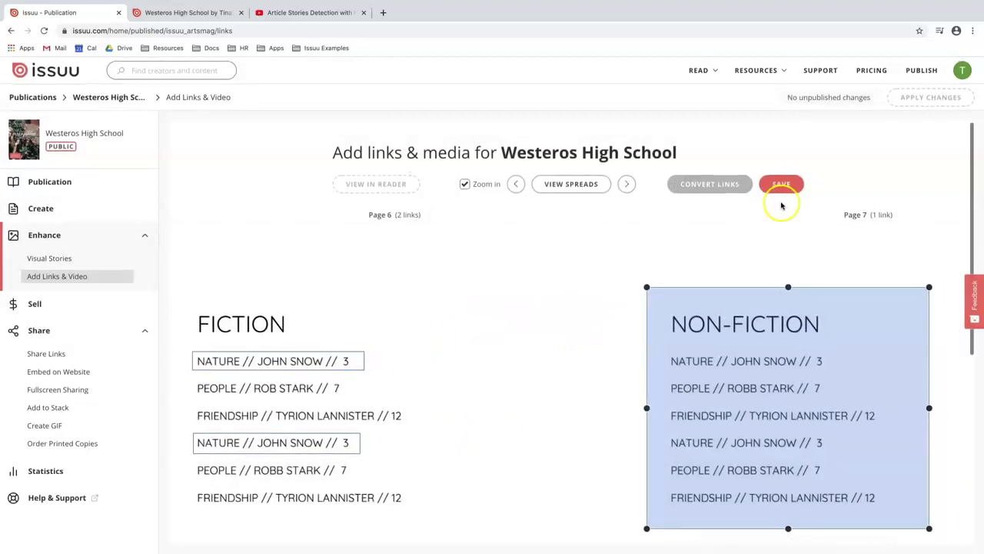
pyautogui.click(779, 187)
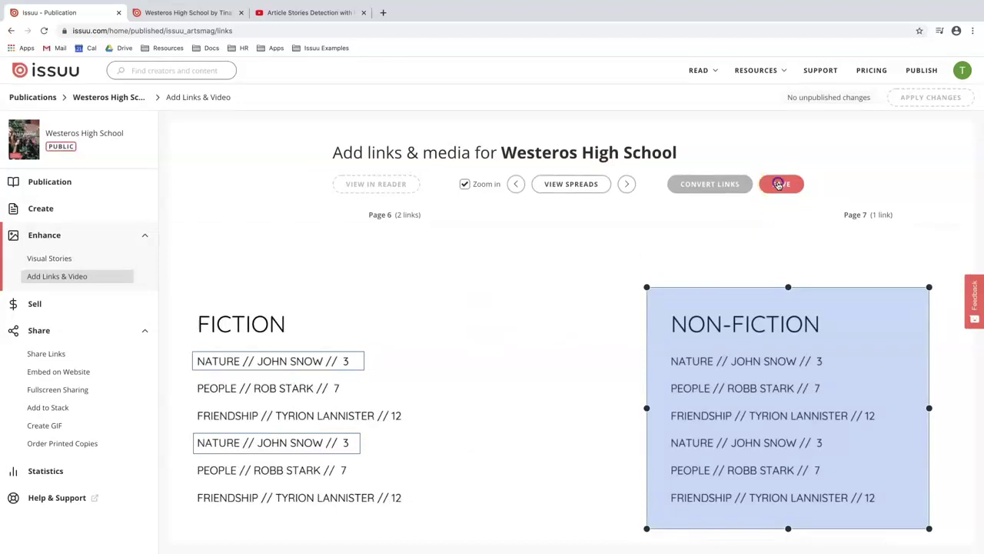
pyautogui.click(356, 186)
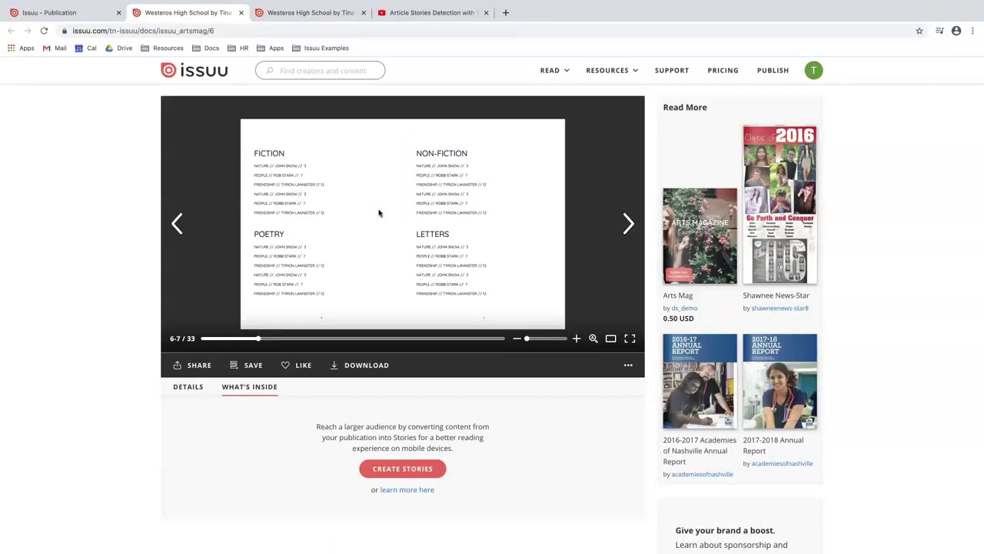
# - Test the google.com link, the page-3 jump and the Non-Fiction YouTube video overlay
pyautogui.click(294, 167)
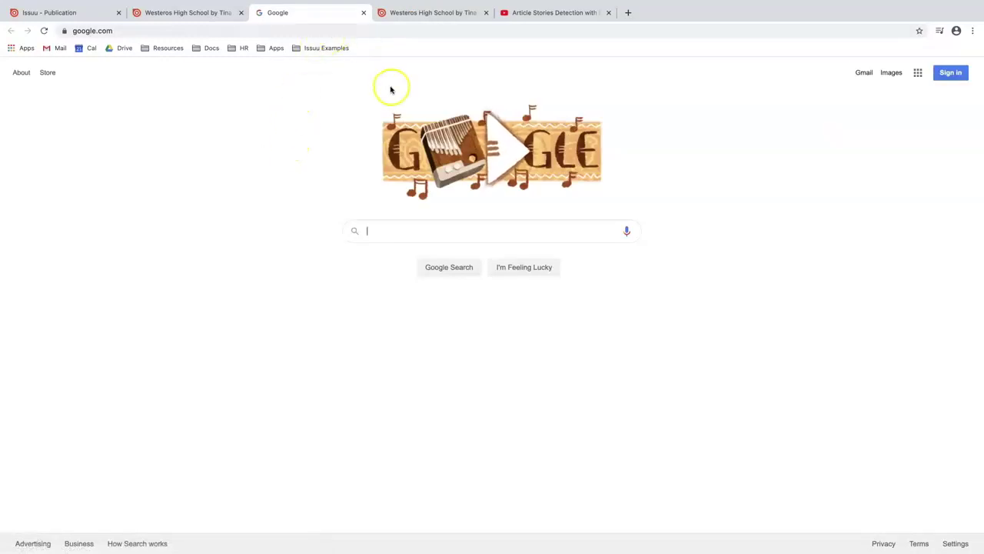
pyautogui.click(197, 15)
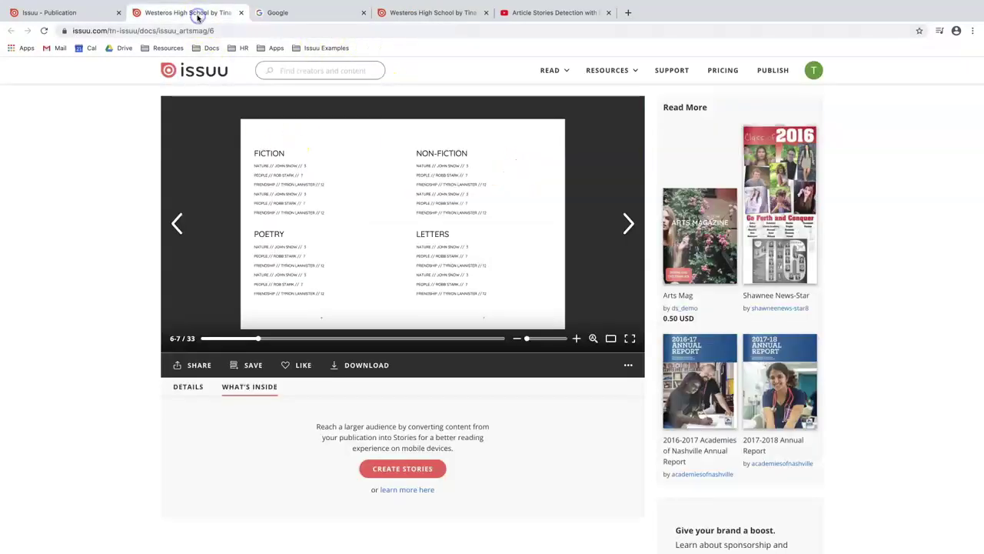
pyautogui.click(280, 197)
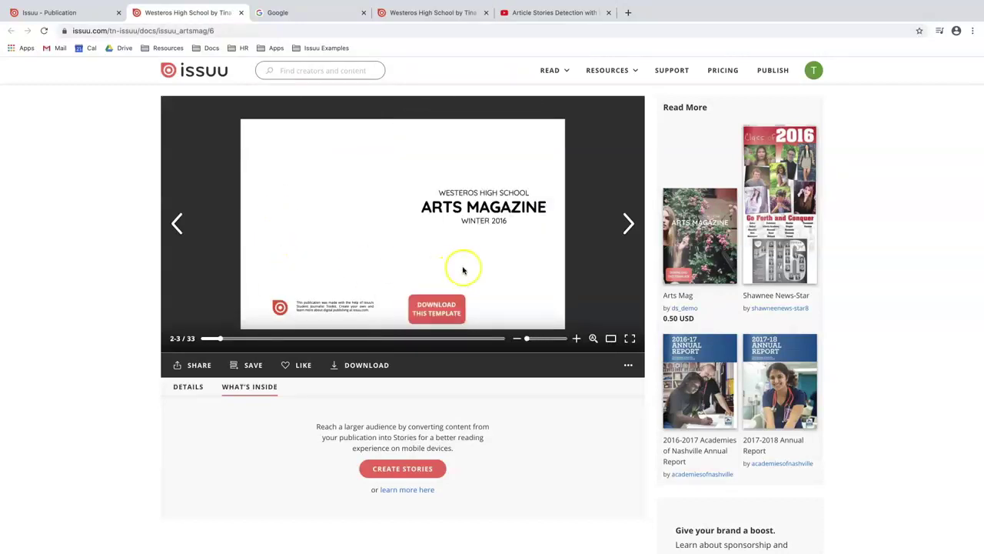
pyautogui.click(637, 228)
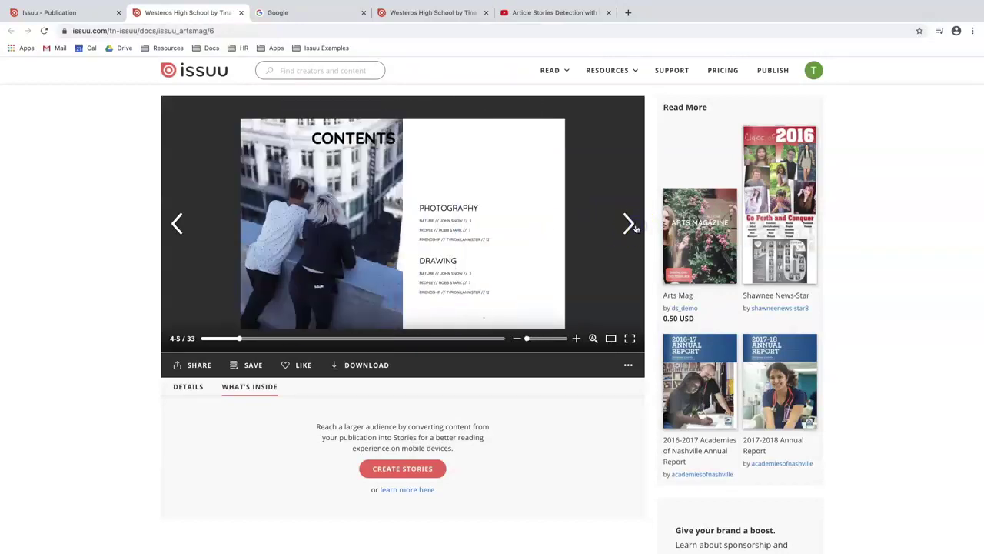
pyautogui.click(636, 228)
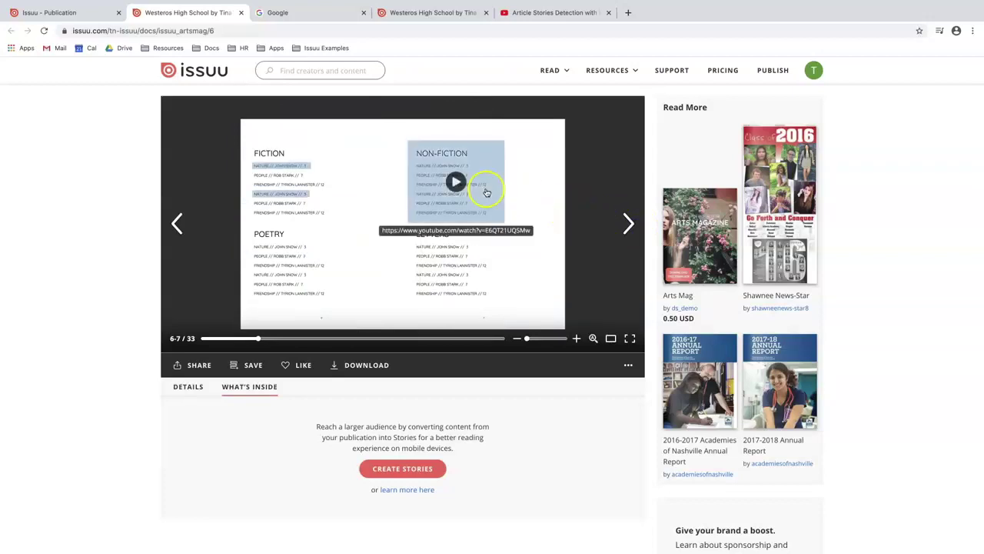
pyautogui.click(454, 183)
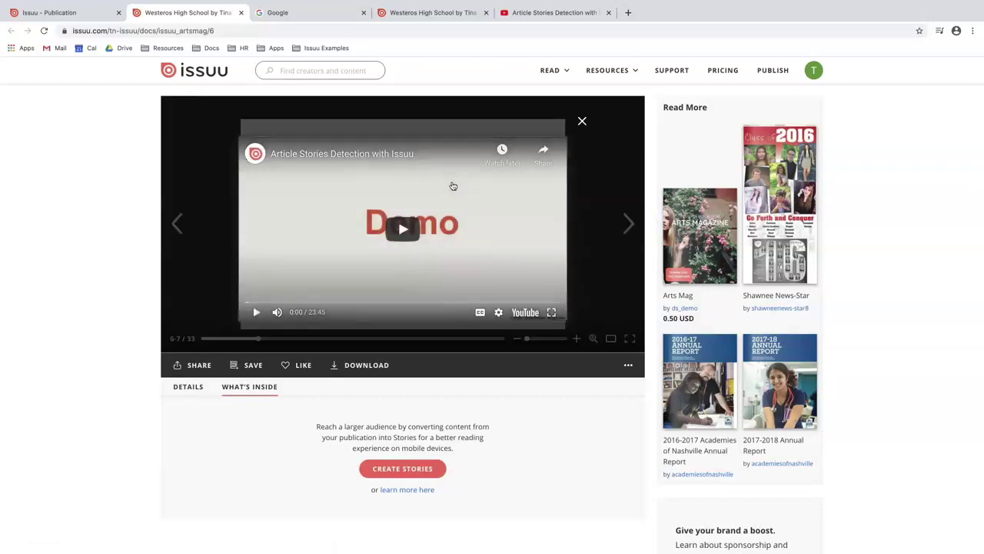
pyautogui.click(403, 229)
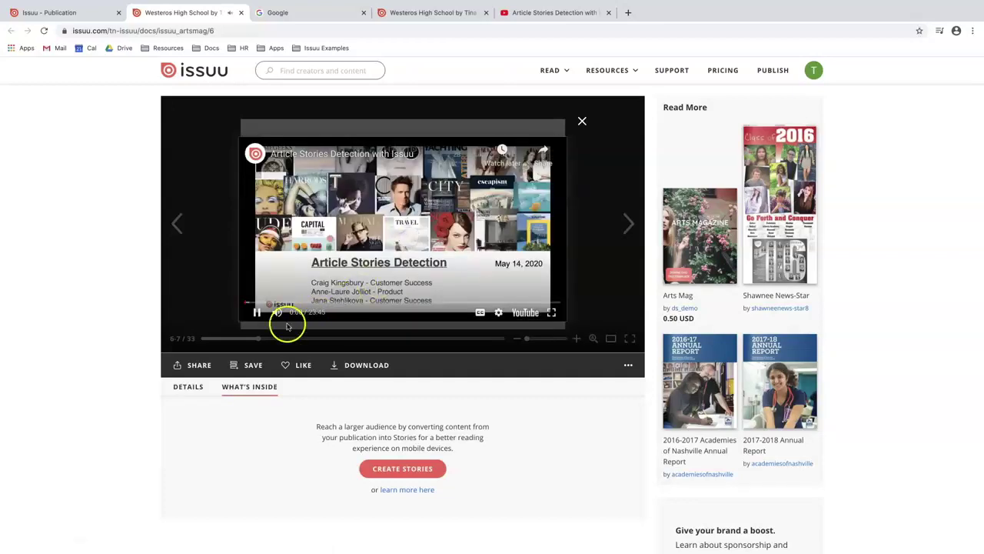
pyautogui.click(258, 312)
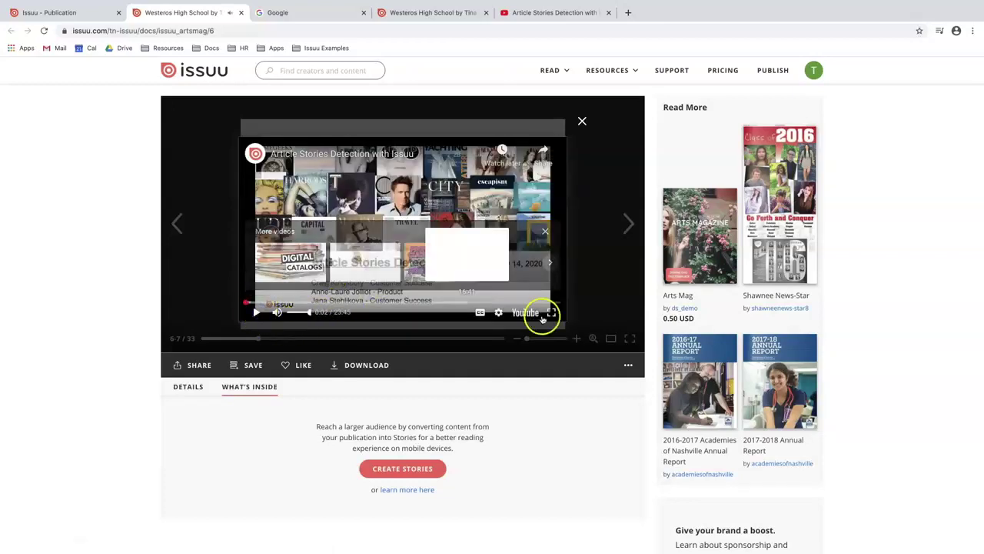
pyautogui.click(582, 121)
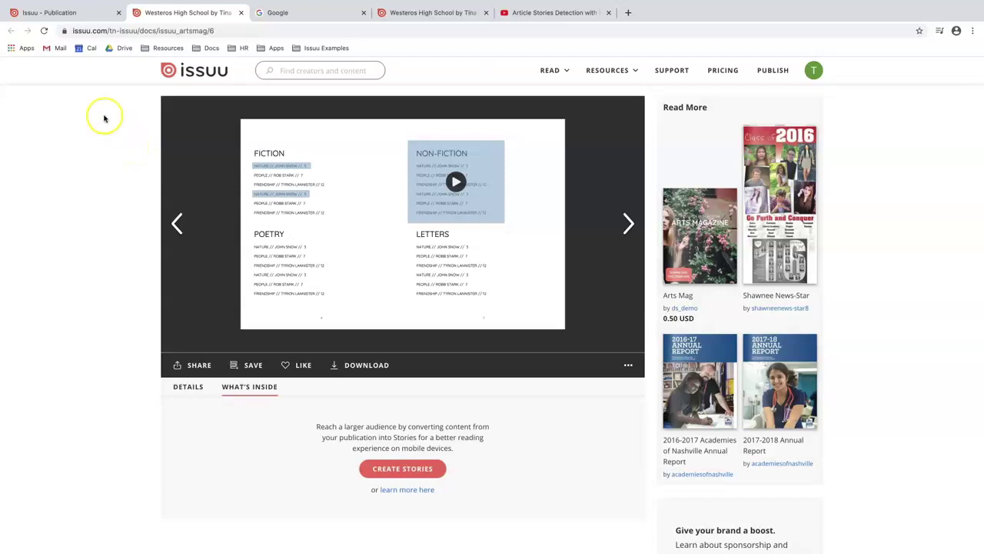
pyautogui.click(50, 12)
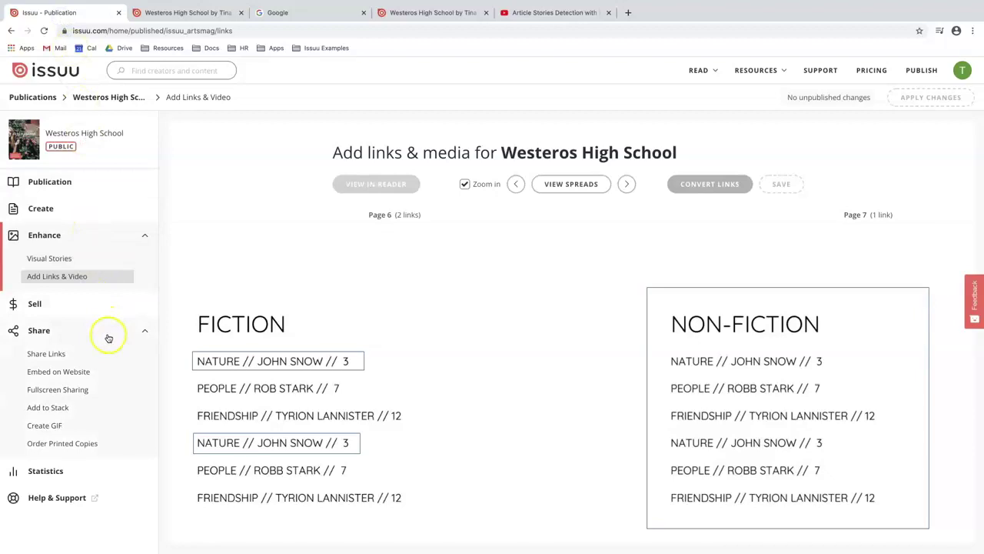
# - Open Share > Fullscreen Sharing for Westeros High School from the left sidebar
pyautogui.scroll(-1, 109, 338)
pyautogui.scroll(1, 108, 342)
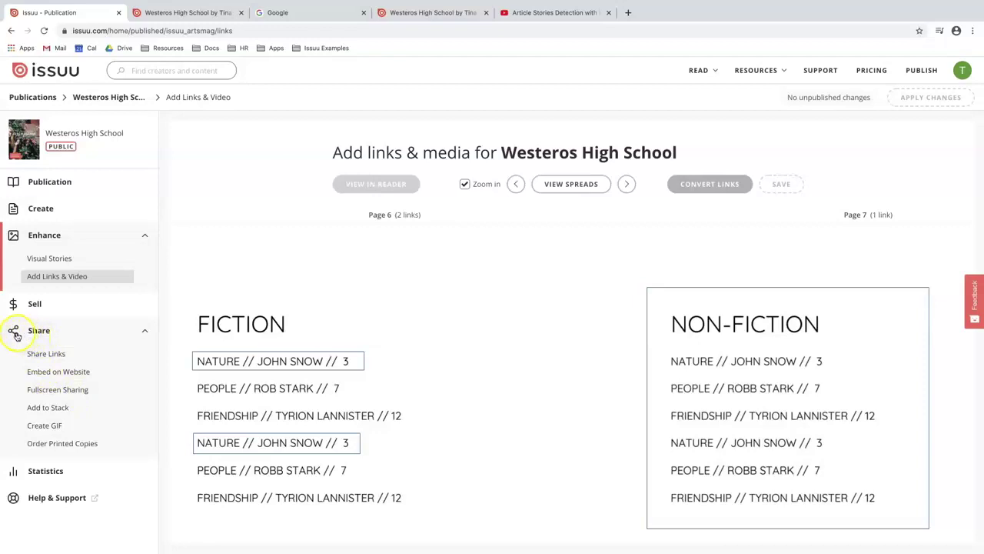
pyautogui.click(60, 392)
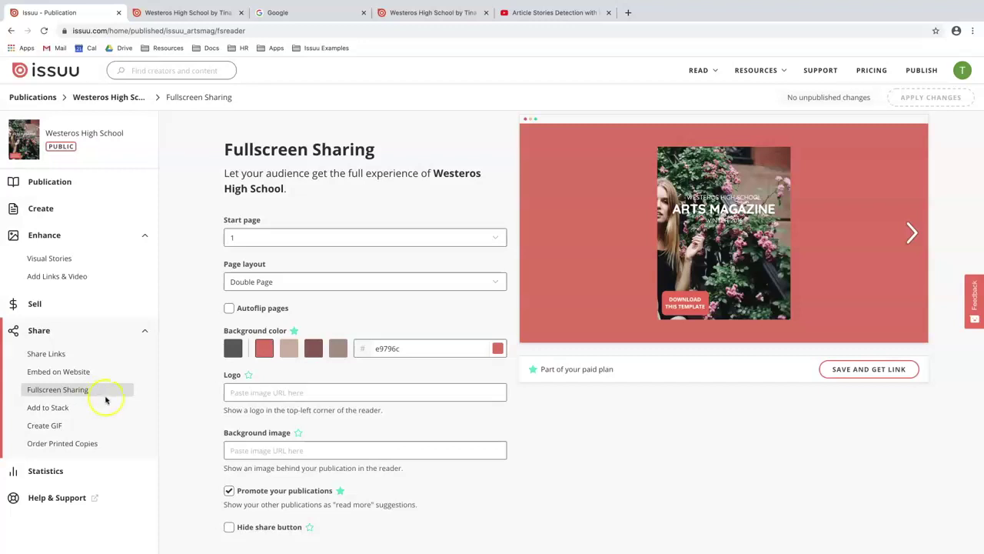
pyautogui.click(265, 238)
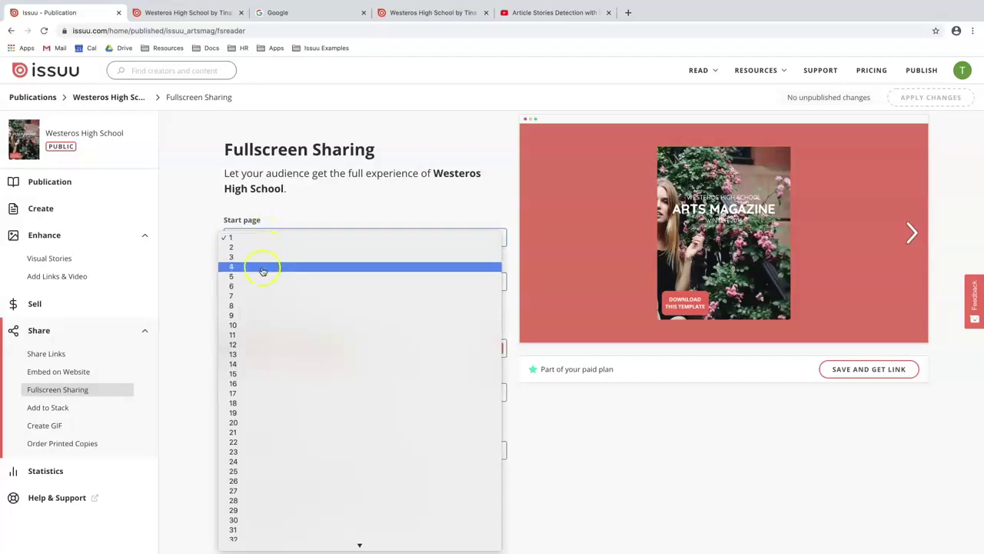
pyautogui.click(262, 326)
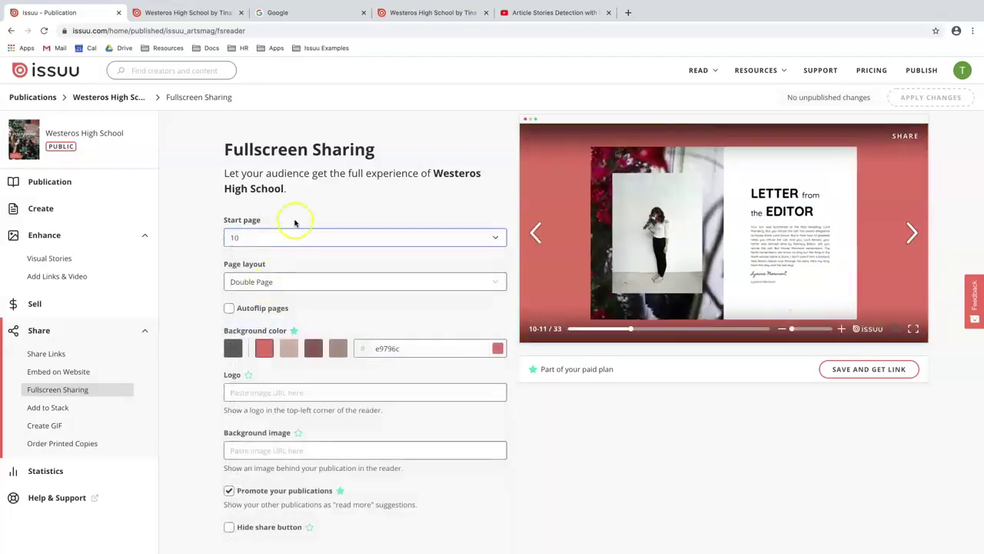
pyautogui.click(300, 242)
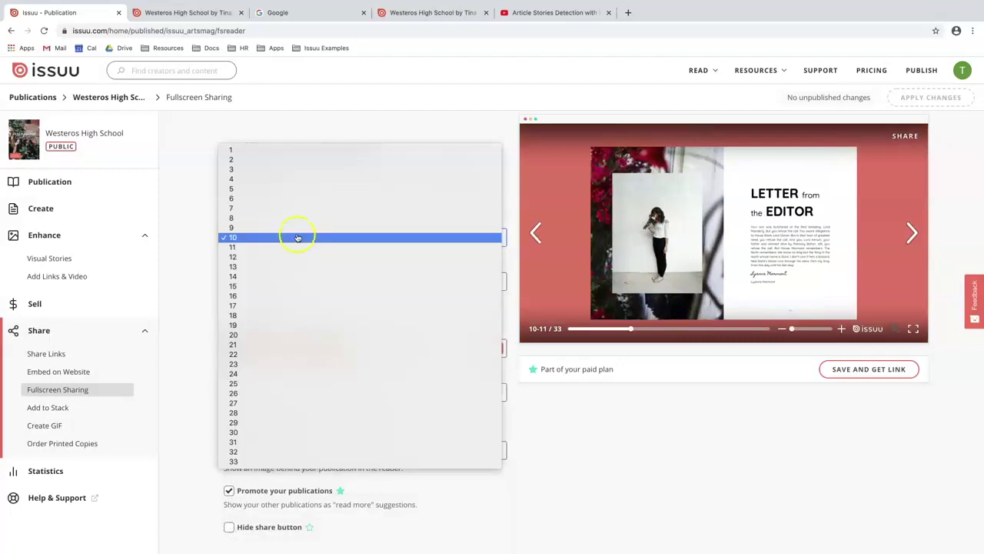
pyautogui.click(287, 150)
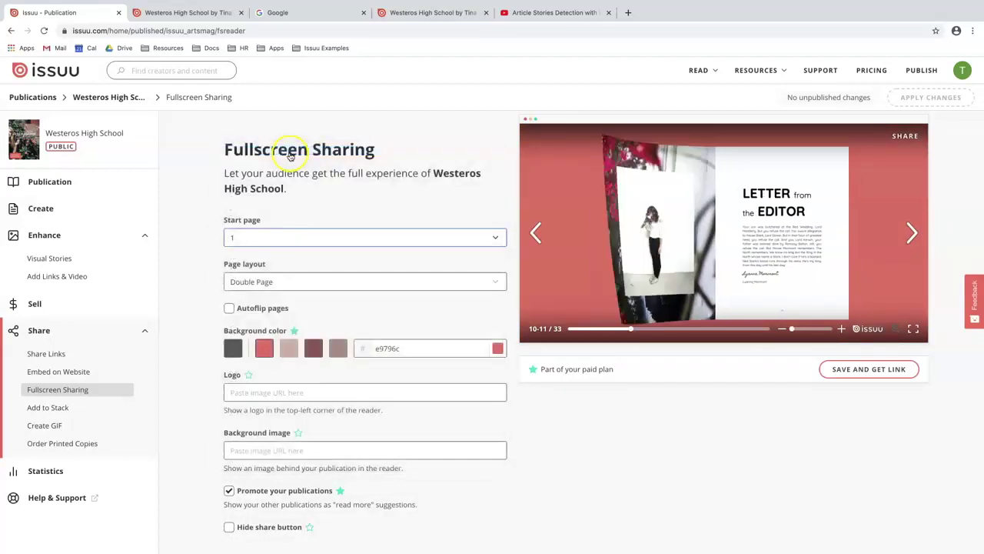
pyautogui.click(269, 282)
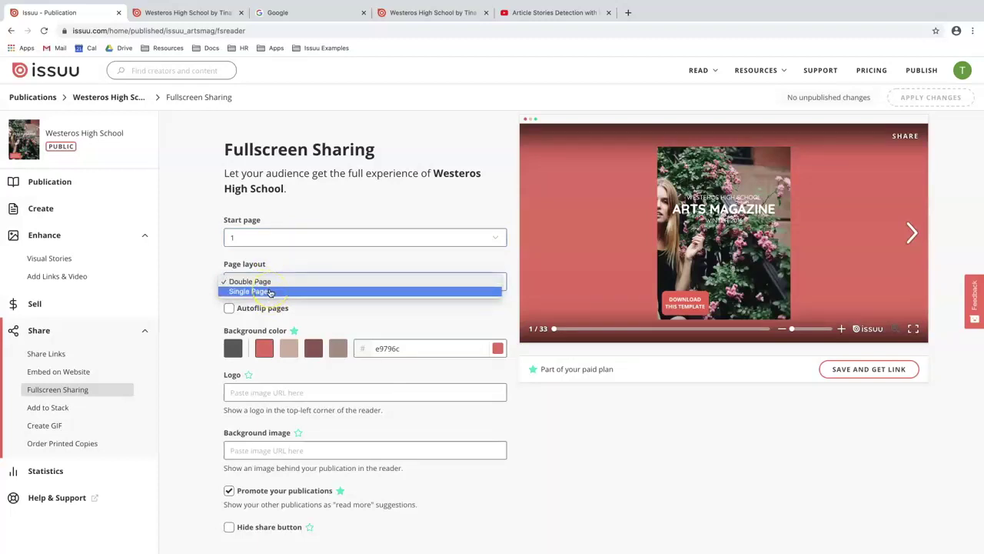
pyautogui.click(270, 292)
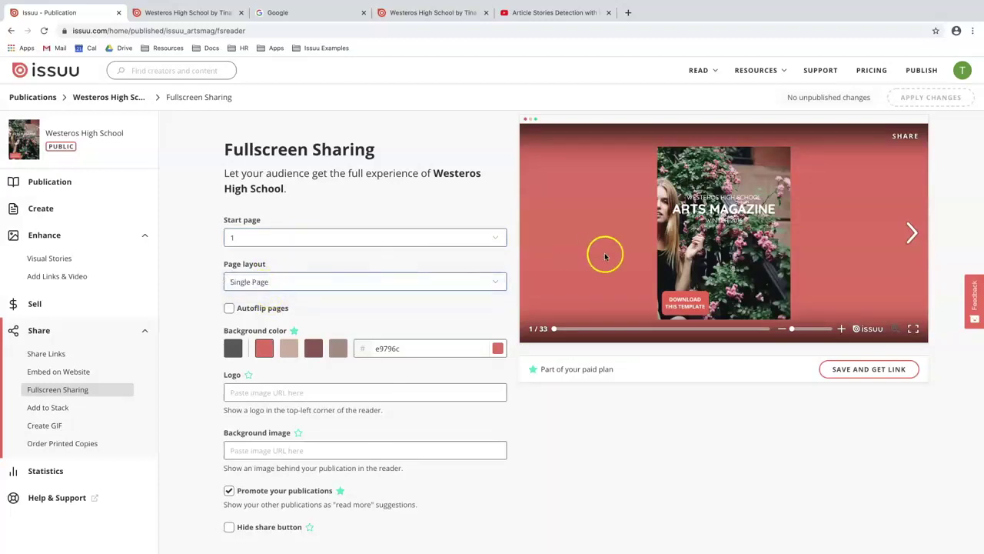
pyautogui.click(907, 232)
pyautogui.click(906, 232)
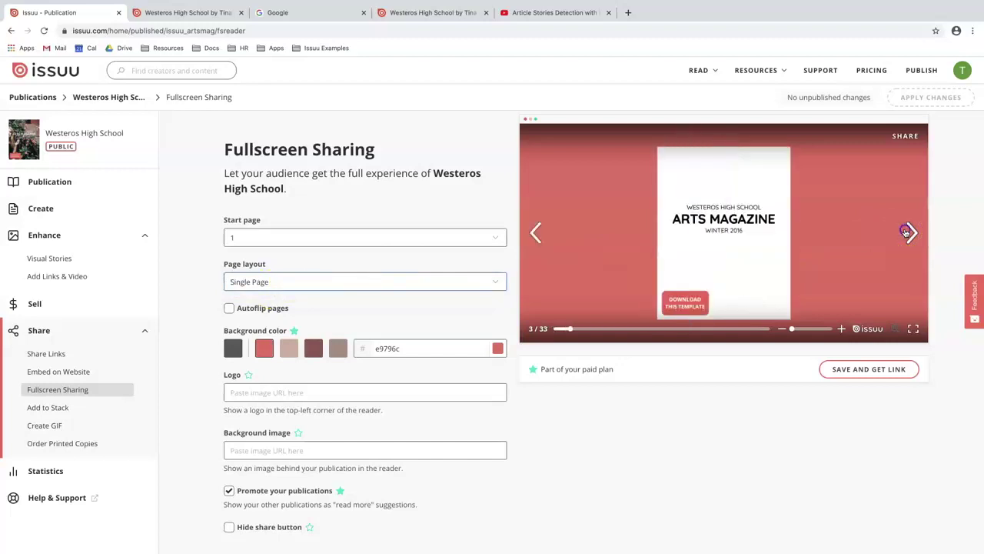
pyautogui.click(908, 233)
pyautogui.click(472, 281)
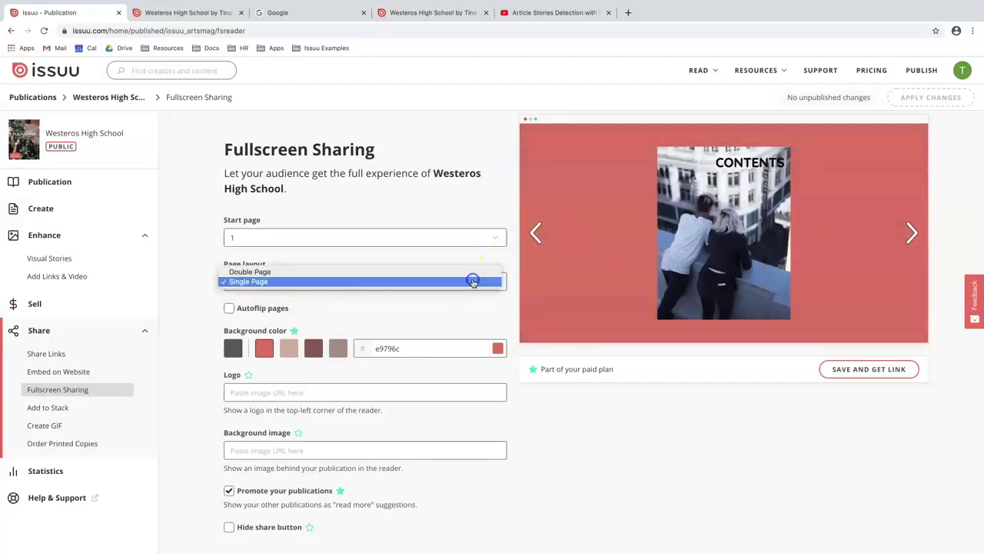
pyautogui.click(465, 272)
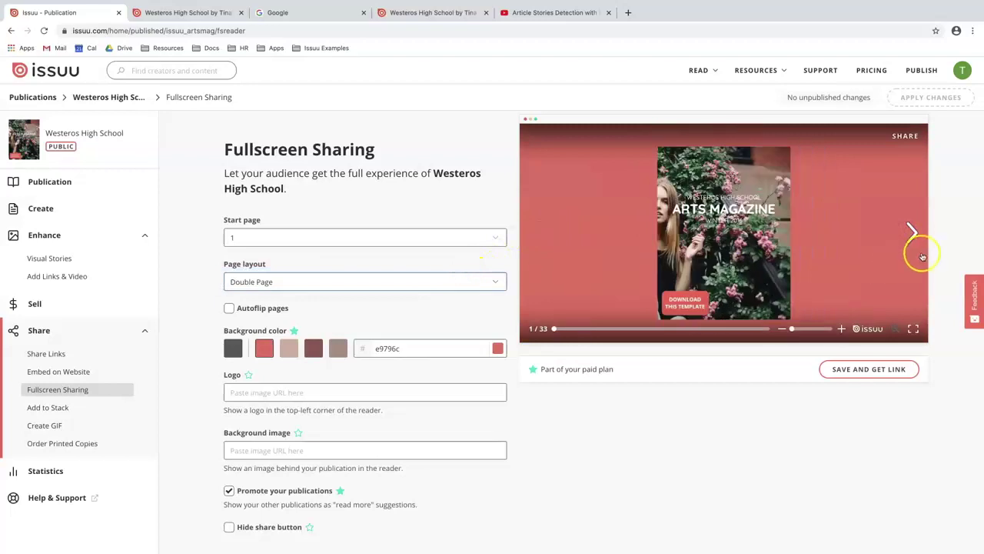
pyautogui.click(913, 231)
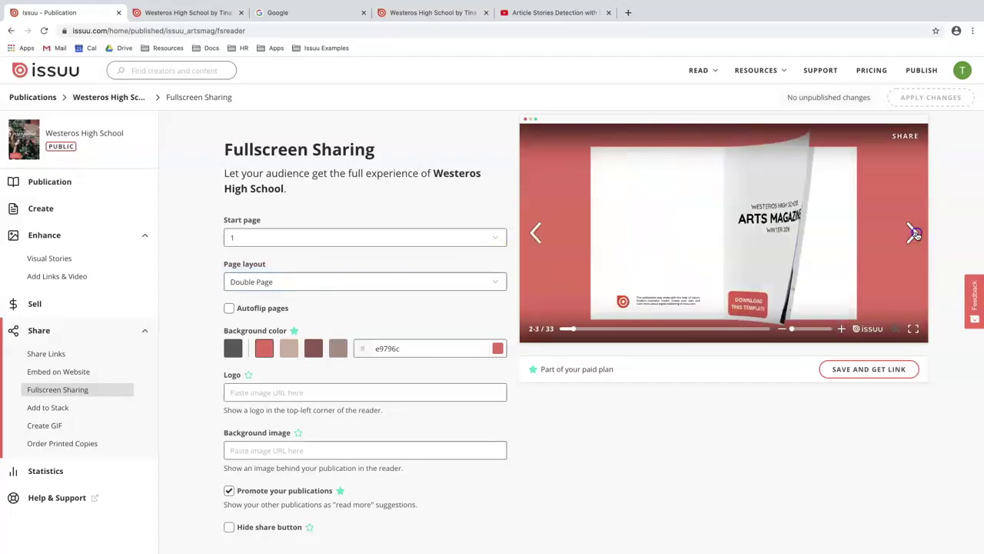
pyautogui.click(913, 232)
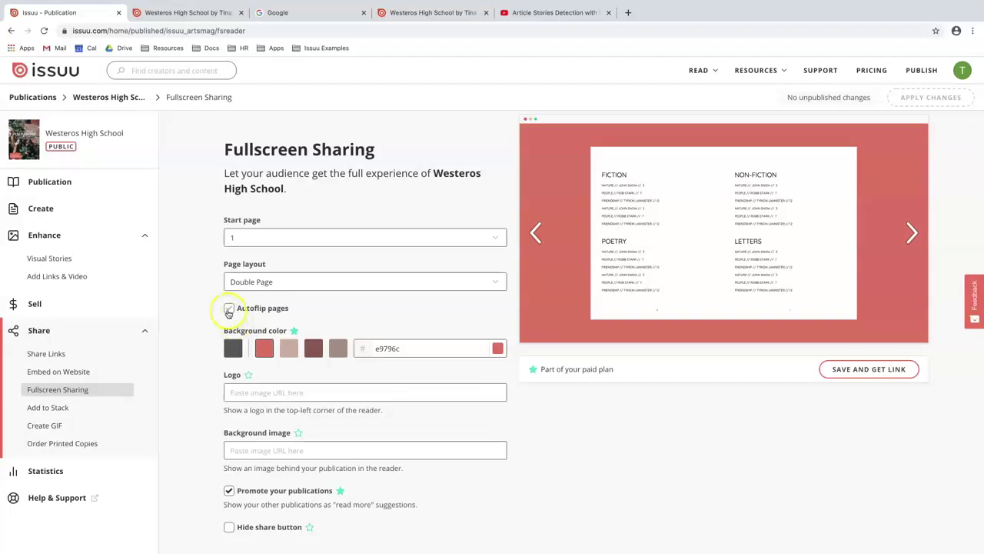
pyautogui.click(228, 309)
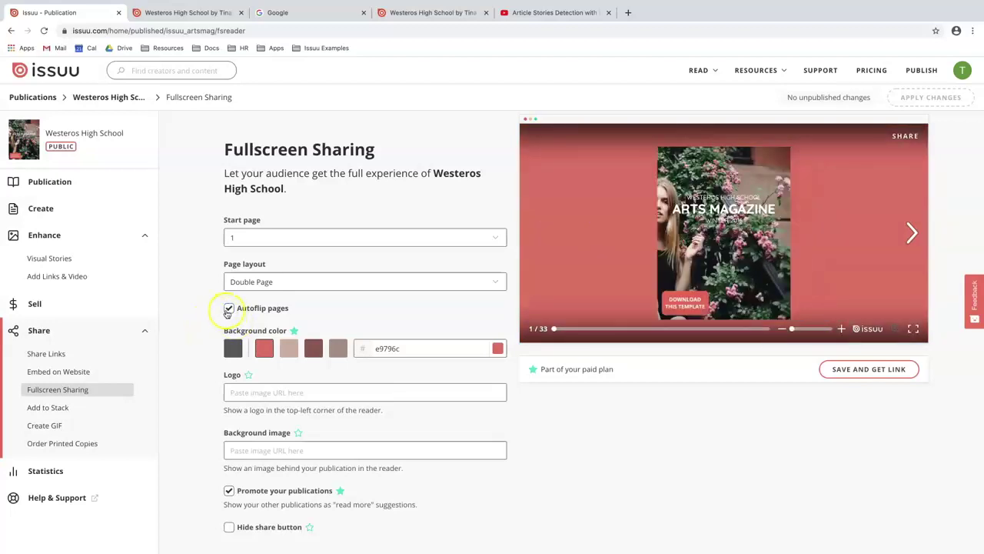
pyautogui.click(230, 309)
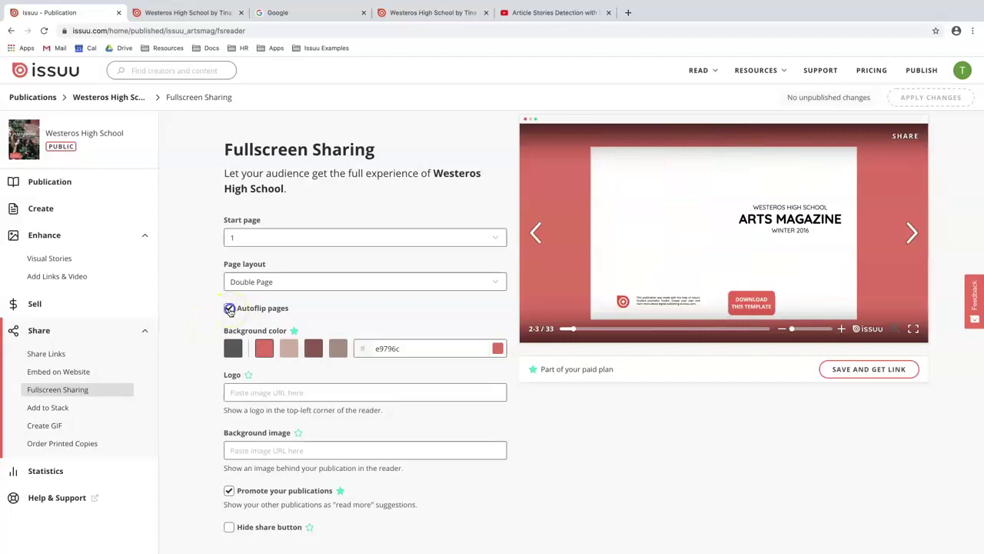
pyautogui.scroll(-1, 214, 350)
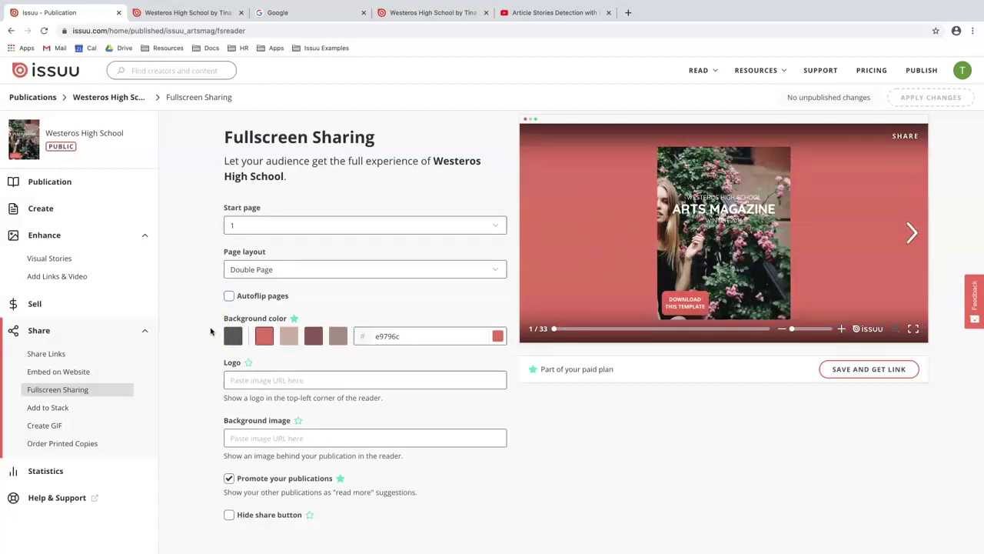
pyautogui.click(214, 312)
pyautogui.click(498, 336)
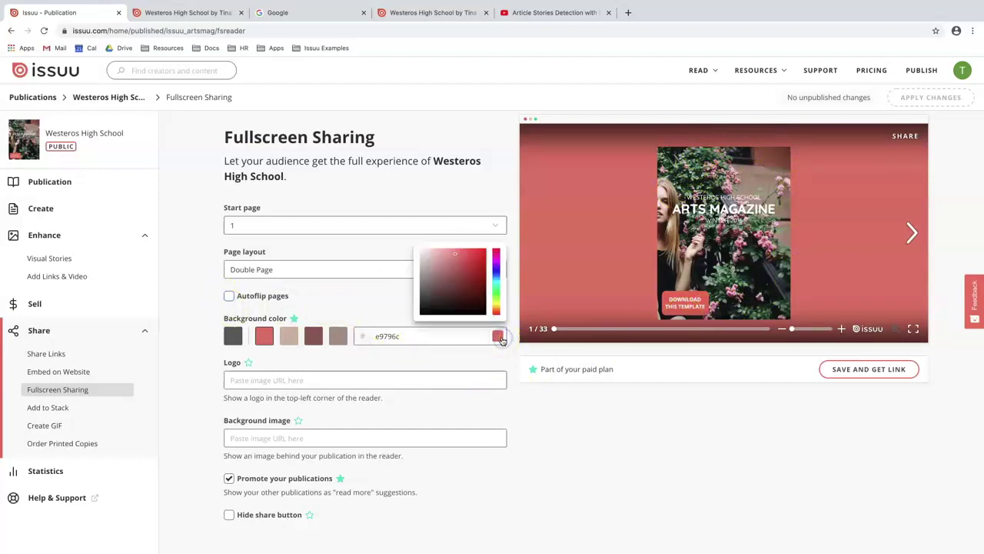
pyautogui.click(461, 300)
pyautogui.click(434, 299)
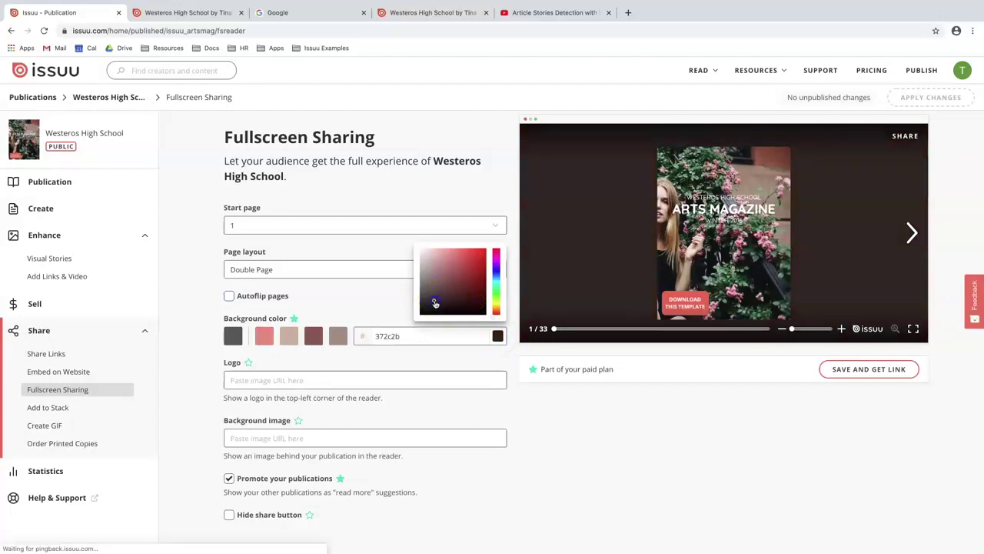
pyautogui.click(469, 278)
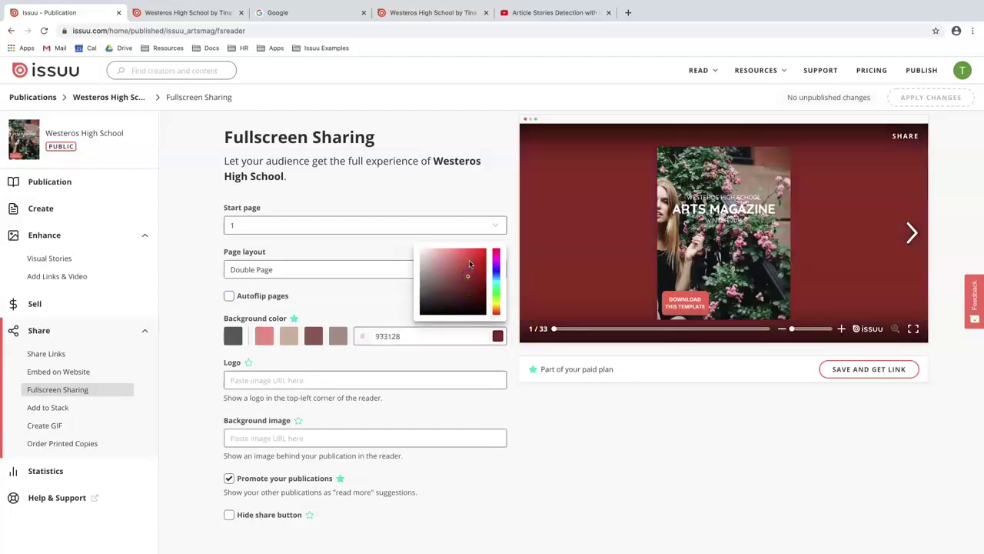
pyautogui.click(468, 263)
pyautogui.click(453, 264)
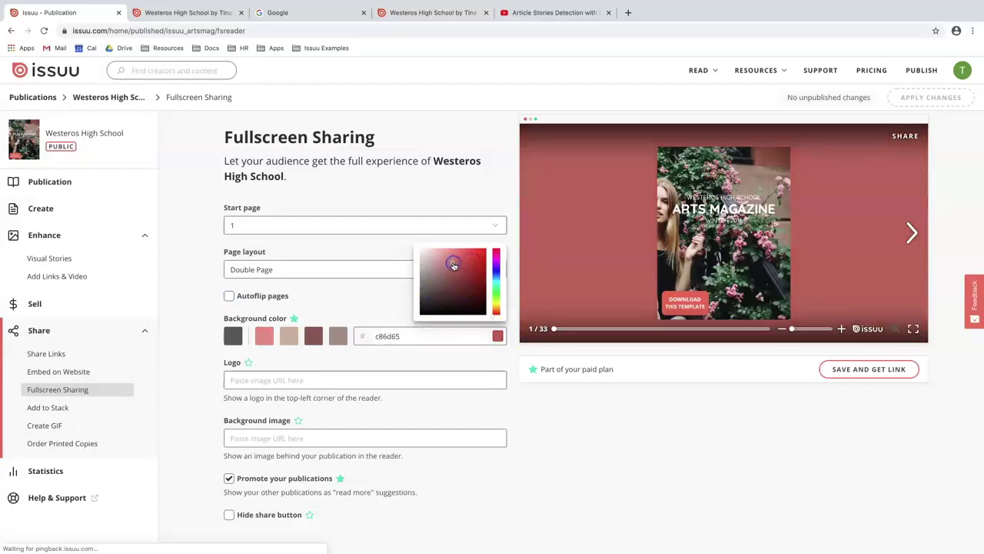
pyautogui.click(436, 289)
pyautogui.click(459, 299)
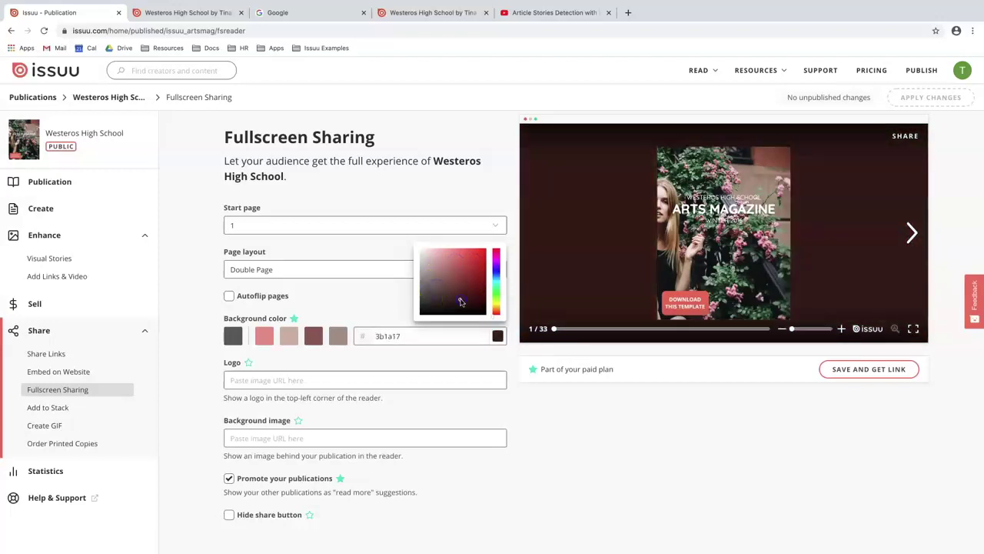
pyautogui.click(440, 358)
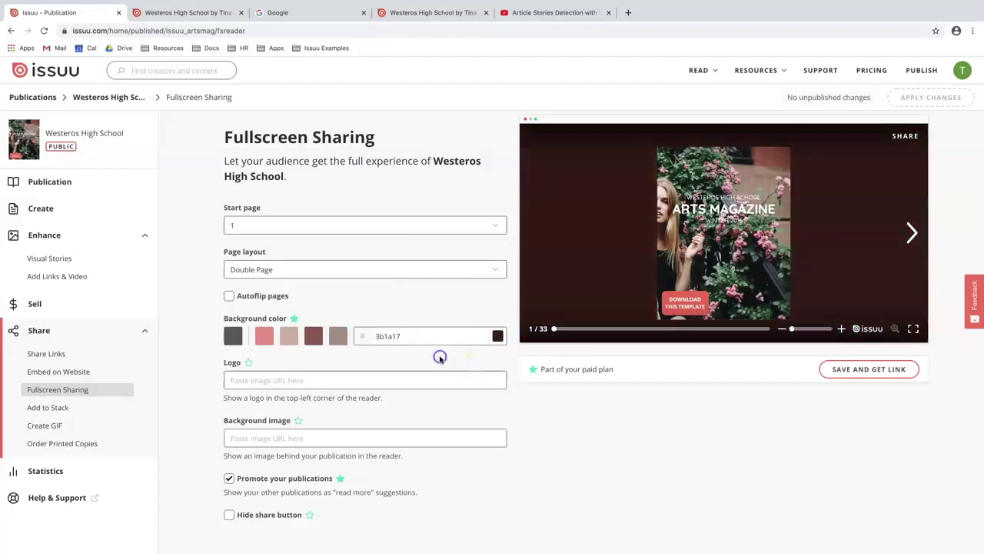
pyautogui.click(264, 342)
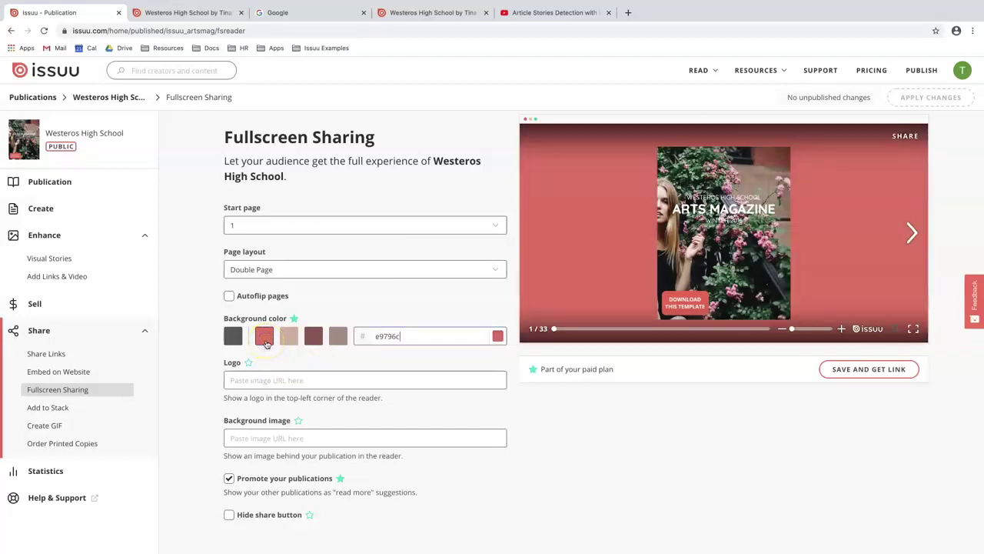
# - Paste the logolynx image URL into the fullscreen reader's Logo field
pyautogui.click(266, 378)
pyautogui.click(313, 381)
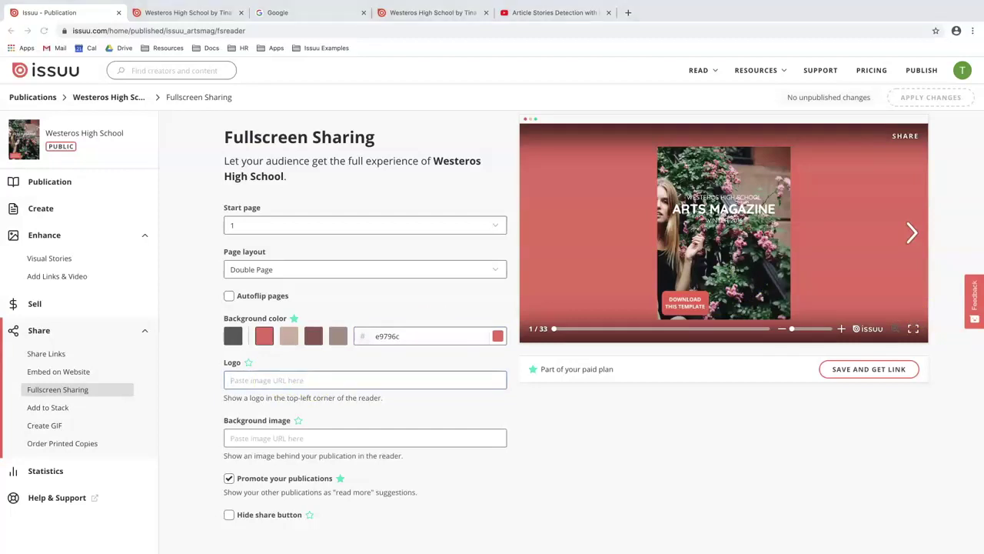
pyautogui.click(440, 387)
pyautogui.write('https://www.logolynx.com/images/logolynx/3f/3fcb170b437593d1abd93f53e91a84ea.jpeg')
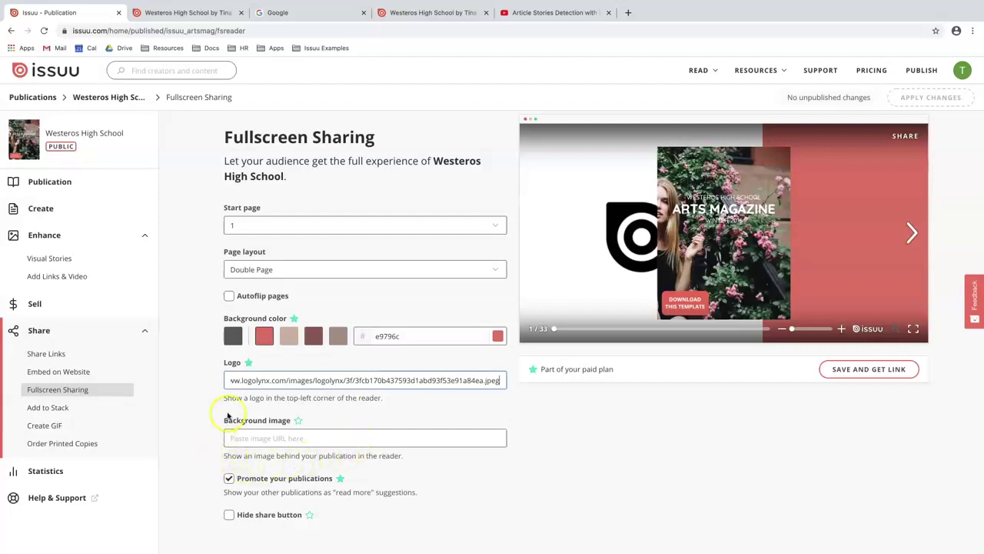
pyautogui.click(300, 438)
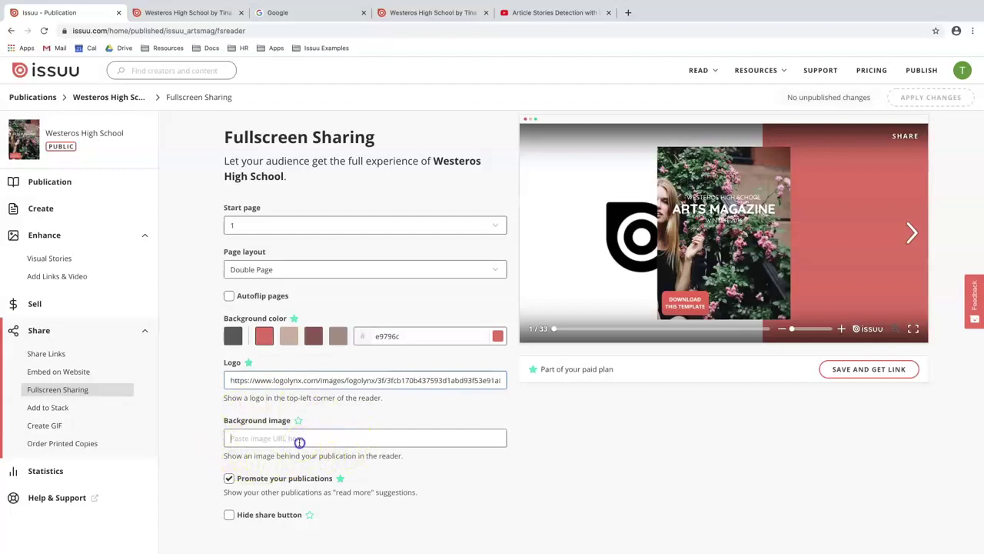
# - Toggle Promote your publications off and back on, then turn on Hide share button
pyautogui.click(228, 479)
pyautogui.click(228, 479)
pyautogui.click(228, 515)
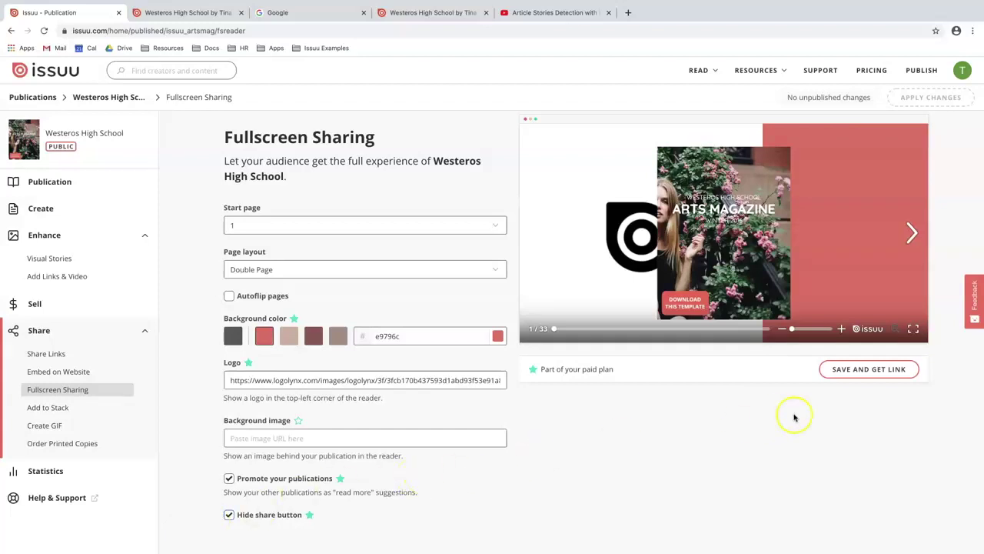
# - Save the fullscreen sharing settings, copy the share link, and preview the reader with the logo
pyautogui.click(838, 374)
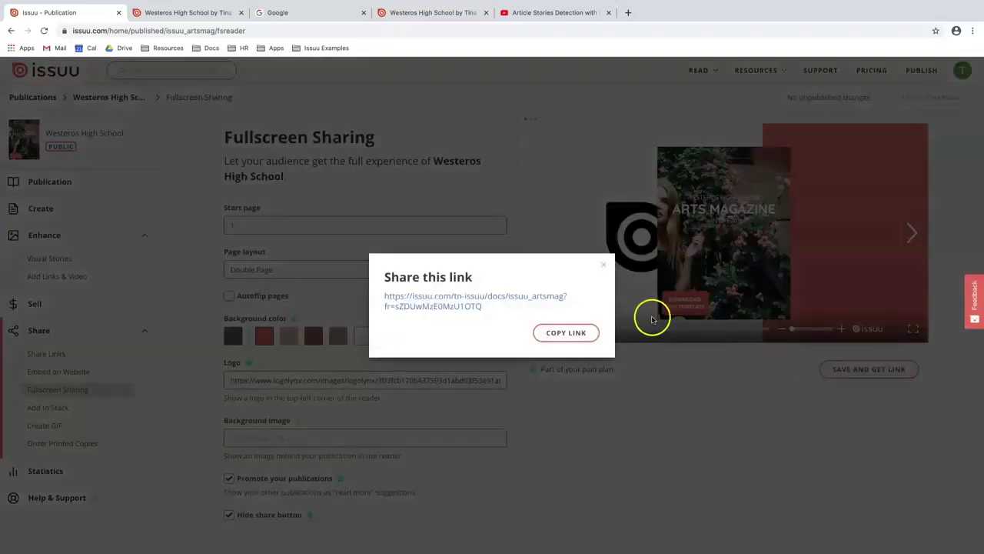
pyautogui.click(582, 339)
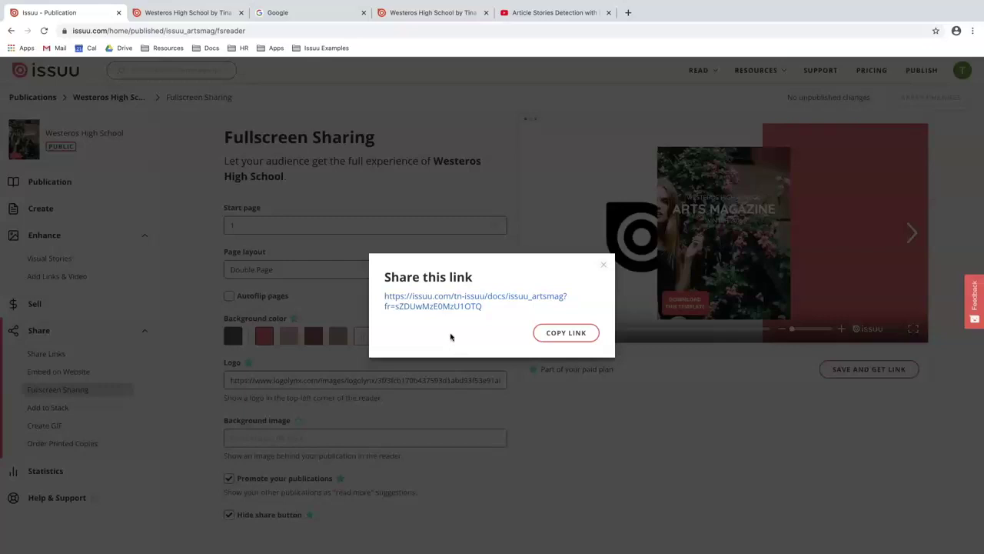
pyautogui.click(439, 308)
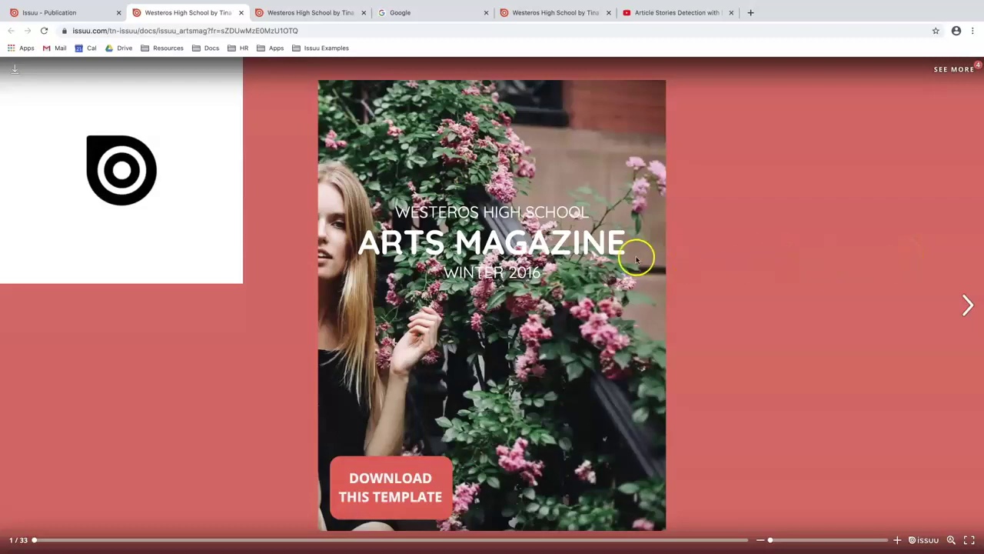
pyautogui.click(77, 14)
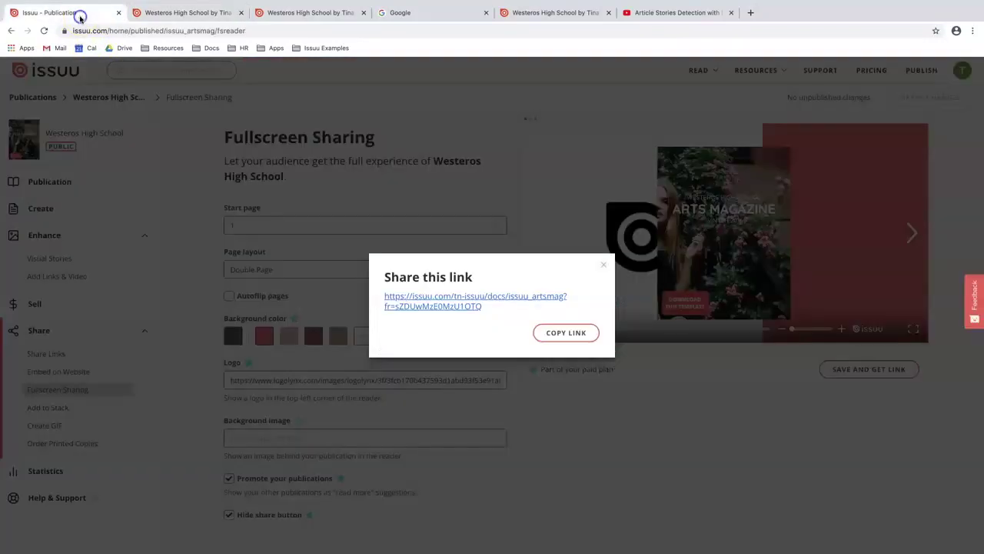
pyautogui.click(604, 266)
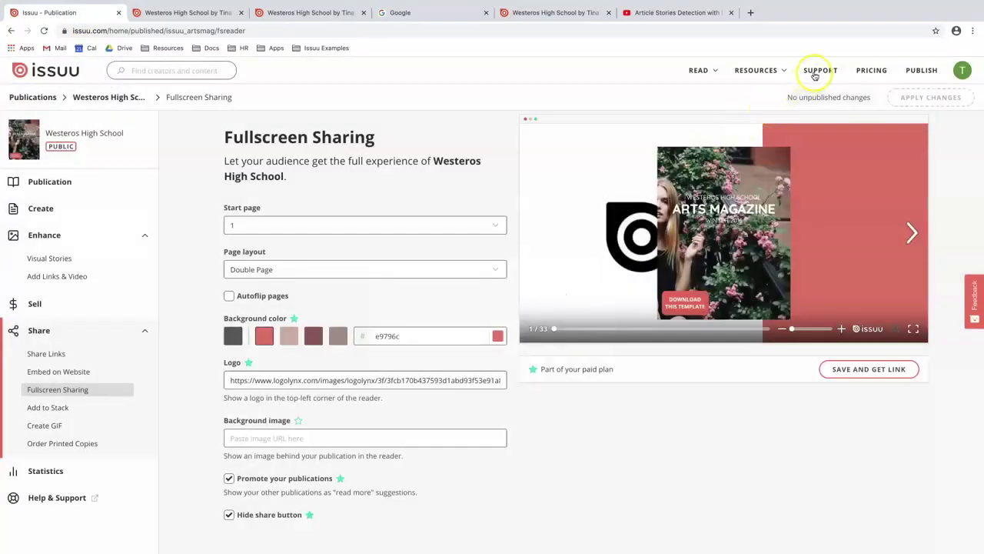